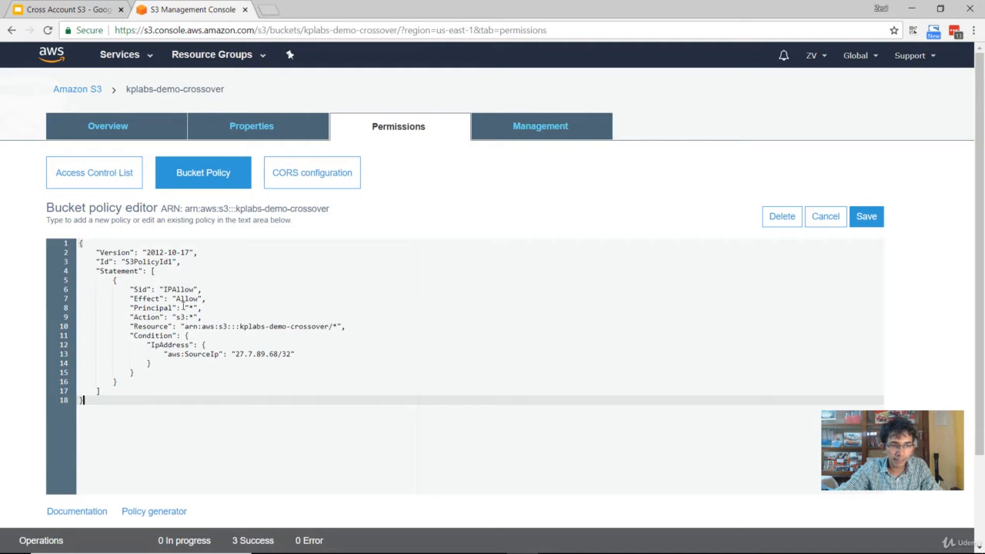
pyautogui.moveTo(203, 308); pyautogui.dragTo(130, 310)
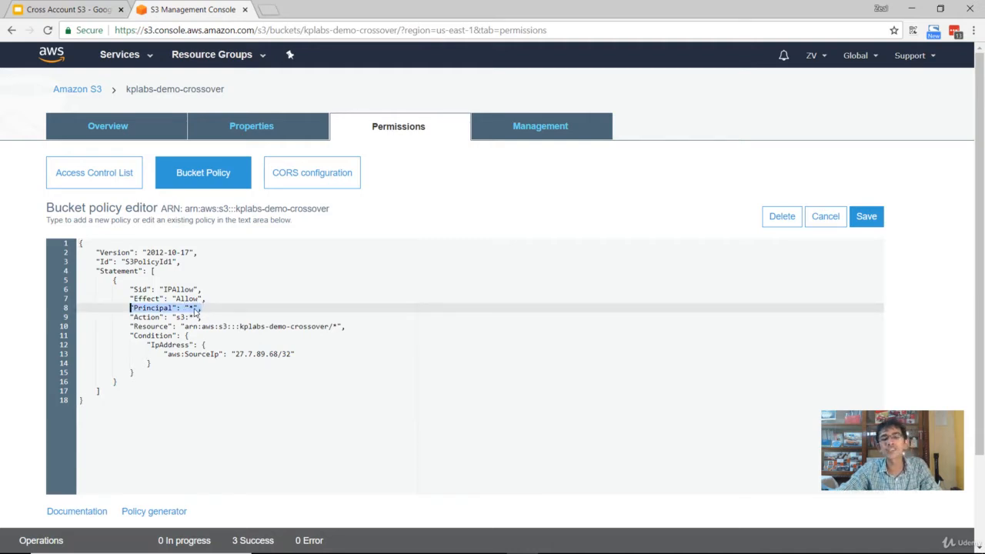
pyautogui.moveTo(202, 337); pyautogui.dragTo(128, 337)
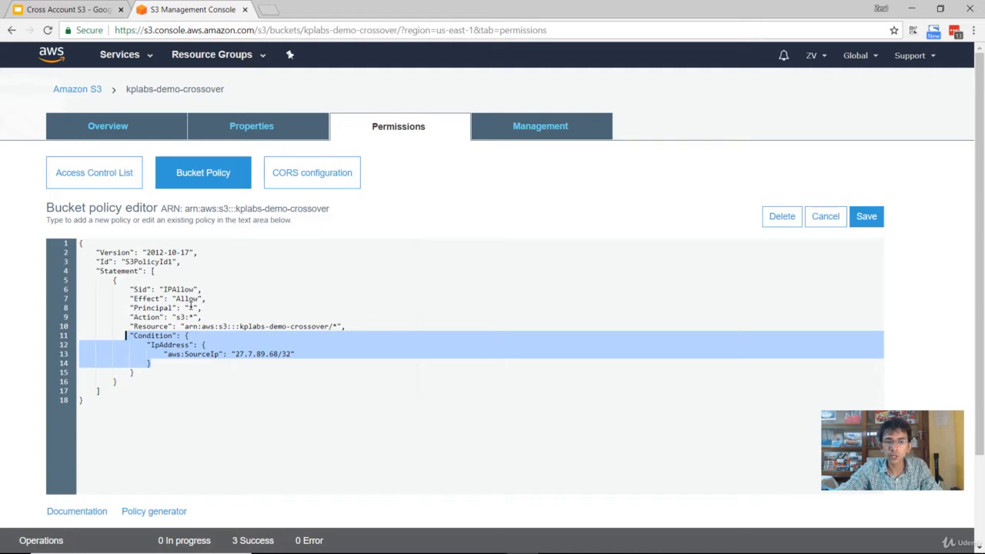
pyautogui.click(200, 308)
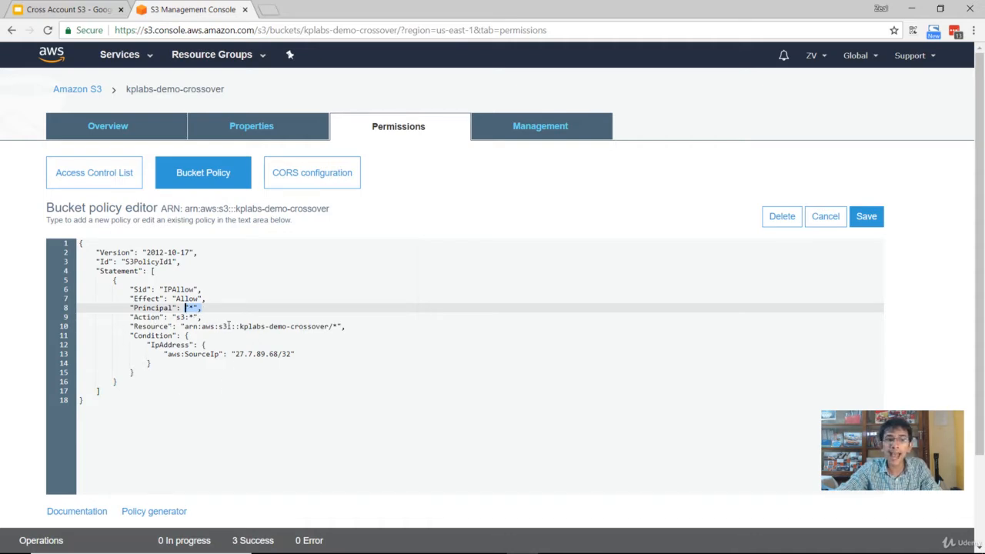
pyautogui.click(203, 380)
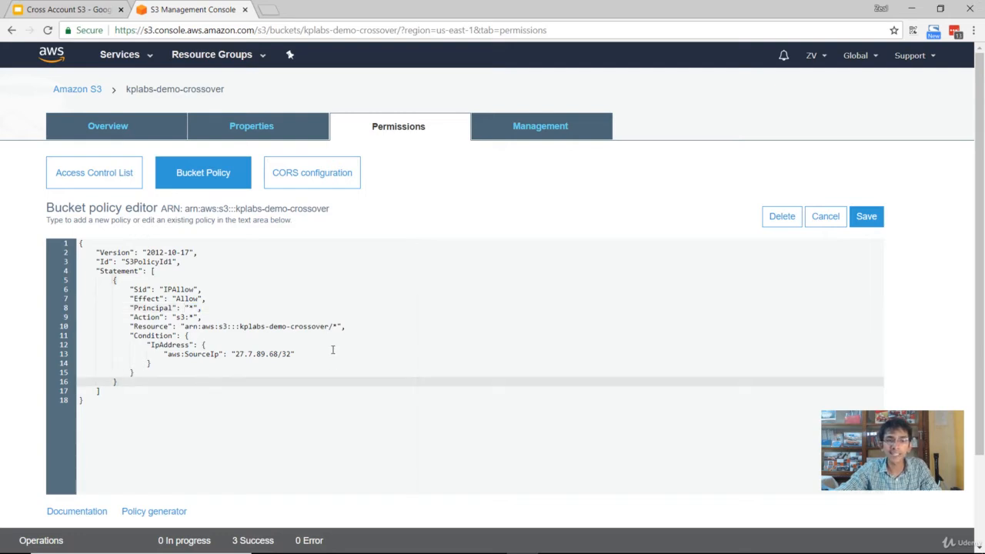
# Replace the entire bucket policy of kplabs-demo-crossover with the Cross Account policy JSON copied from cf-wait.json in Atom.
pyautogui.click(426, 541)
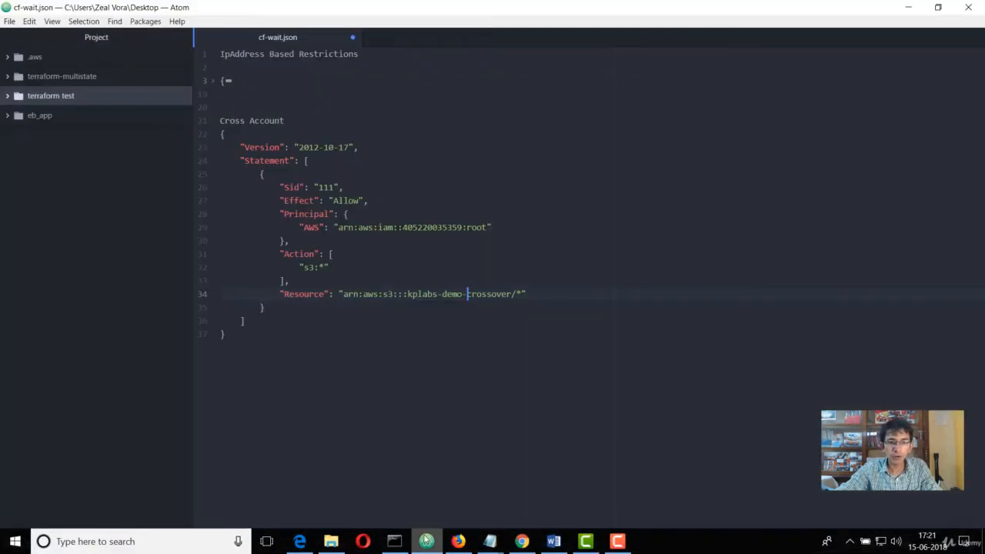
pyautogui.moveTo(252, 334); pyautogui.dragTo(195, 141)
pyautogui.hotkey('ctrl', 'c')
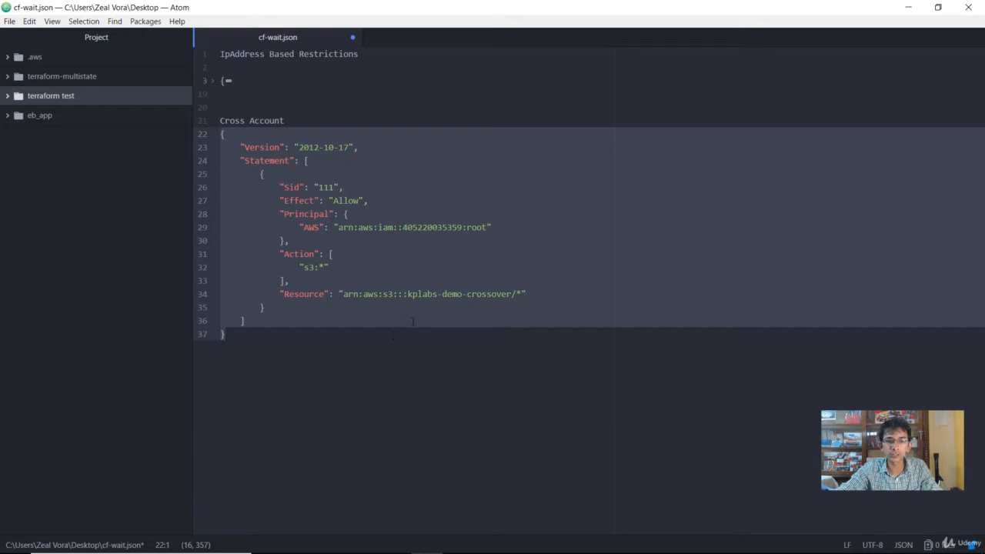
pyautogui.click(522, 549)
pyautogui.click(257, 301)
pyautogui.hotkey('ctrl', 'a')
pyautogui.hotkey('ctrl', 'v')
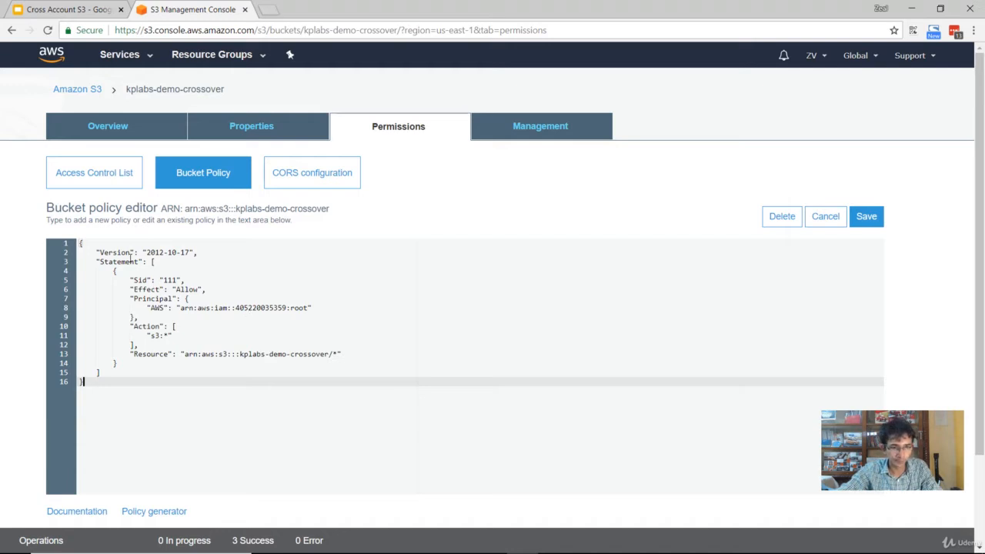
# Replace the account number in the policy's principal ARN with the one copied from the AWS Support Center page in Firefox.
pyautogui.click(133, 299)
pyautogui.moveTo(133, 298); pyautogui.dragTo(309, 307)
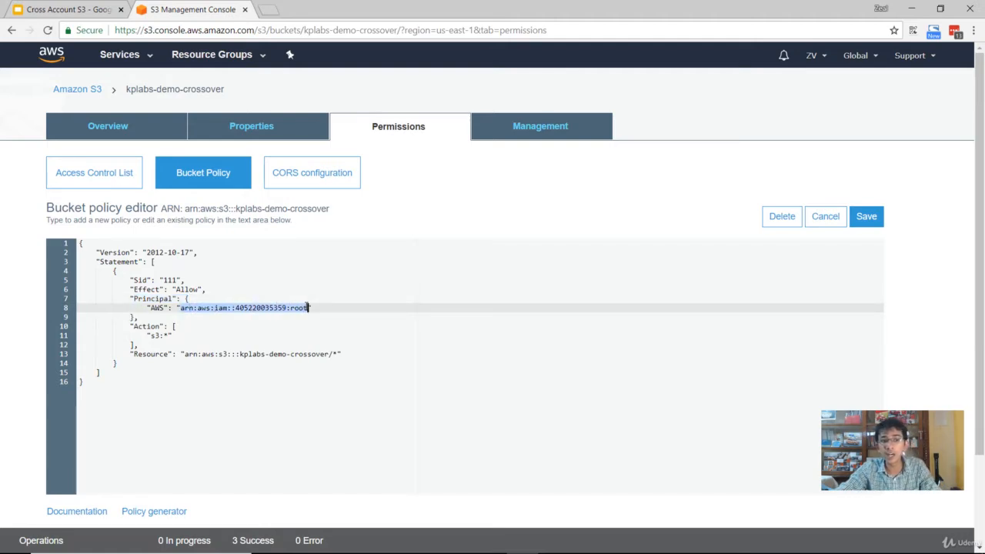
pyautogui.click(309, 307)
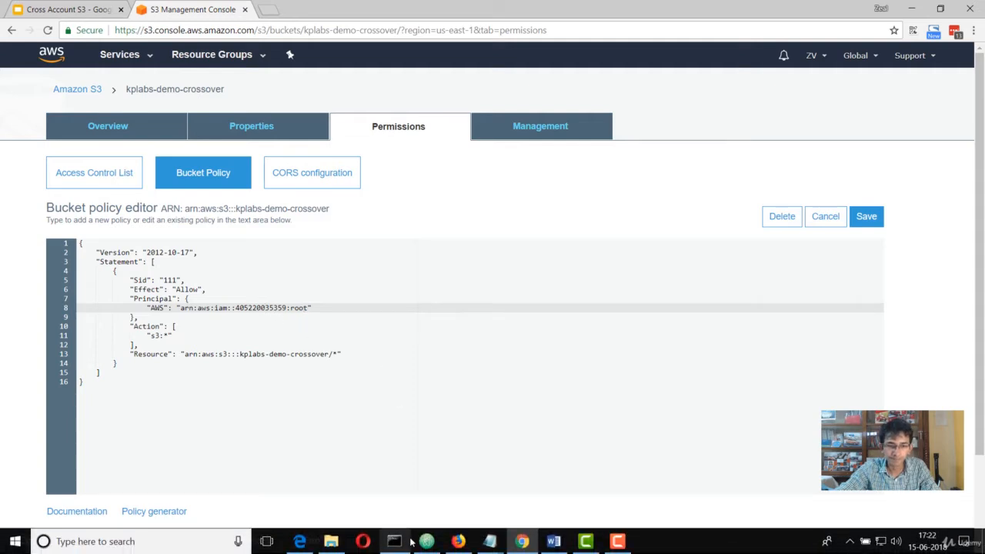
pyautogui.click(448, 542)
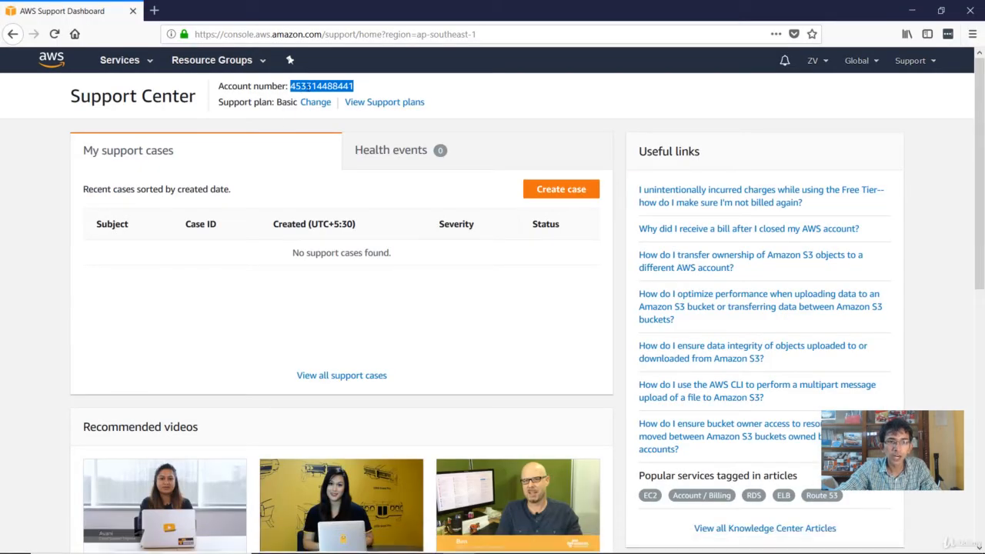
pyautogui.rightClick(329, 87)
pyautogui.click(356, 95)
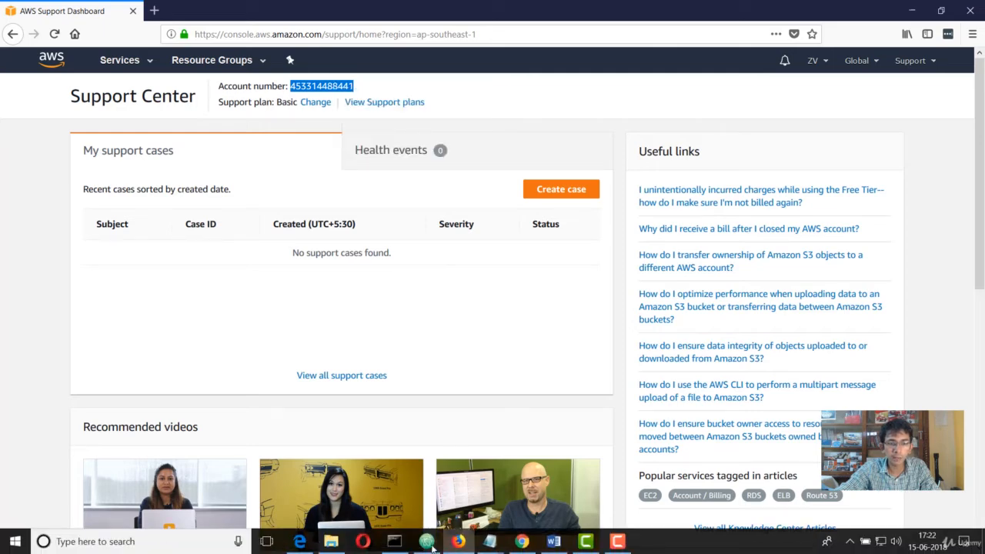
pyautogui.click(521, 545)
pyautogui.moveTo(285, 307); pyautogui.dragTo(239, 307)
pyautogui.hotkey('ctrl', 'v')
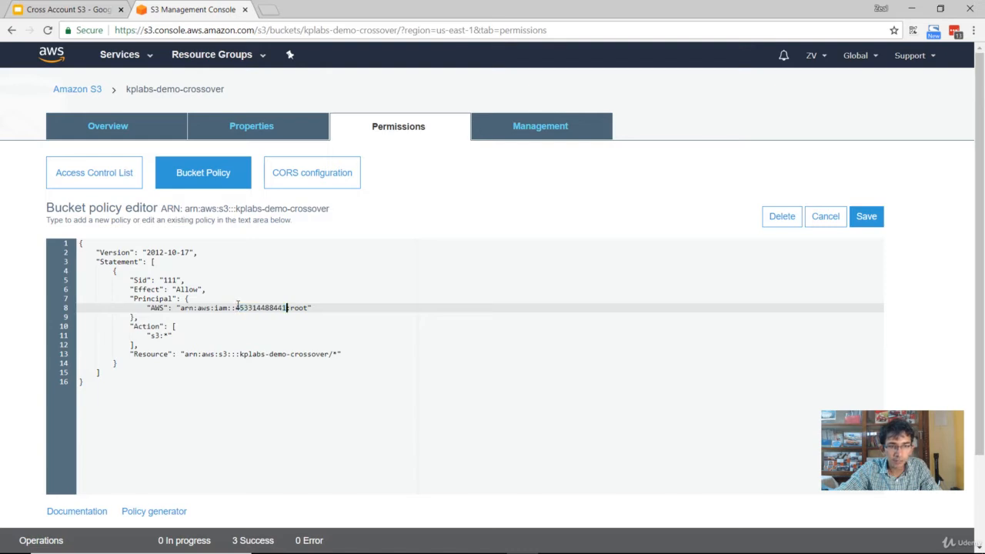
# Examine the effect, principal ARN and action of the cross-account bucket policy.
pyautogui.moveTo(286, 307); pyautogui.dragTo(239, 307)
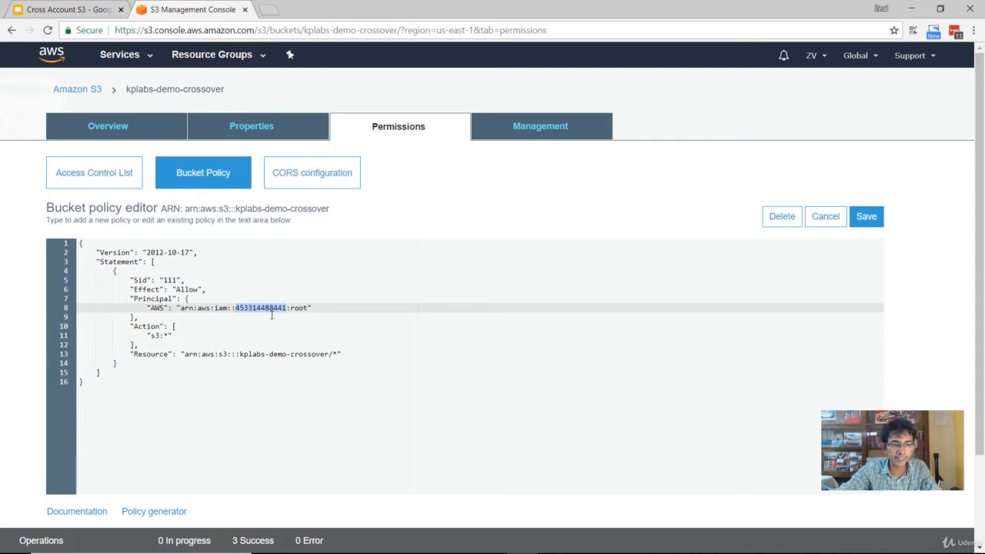
pyautogui.click(154, 308)
pyautogui.moveTo(336, 313); pyautogui.dragTo(81, 289)
pyautogui.click(193, 290)
pyautogui.click(208, 290)
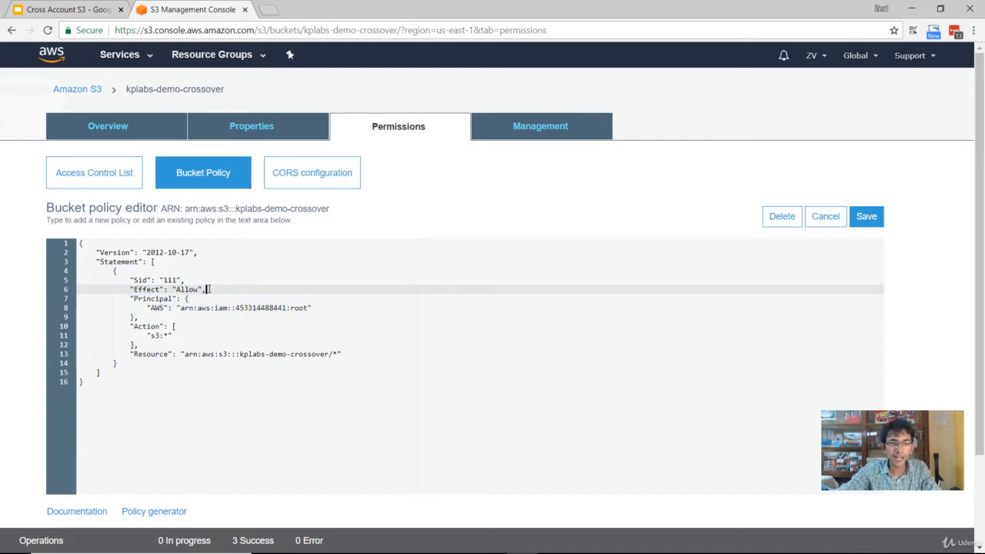
pyautogui.moveTo(312, 308); pyautogui.dragTo(179, 308)
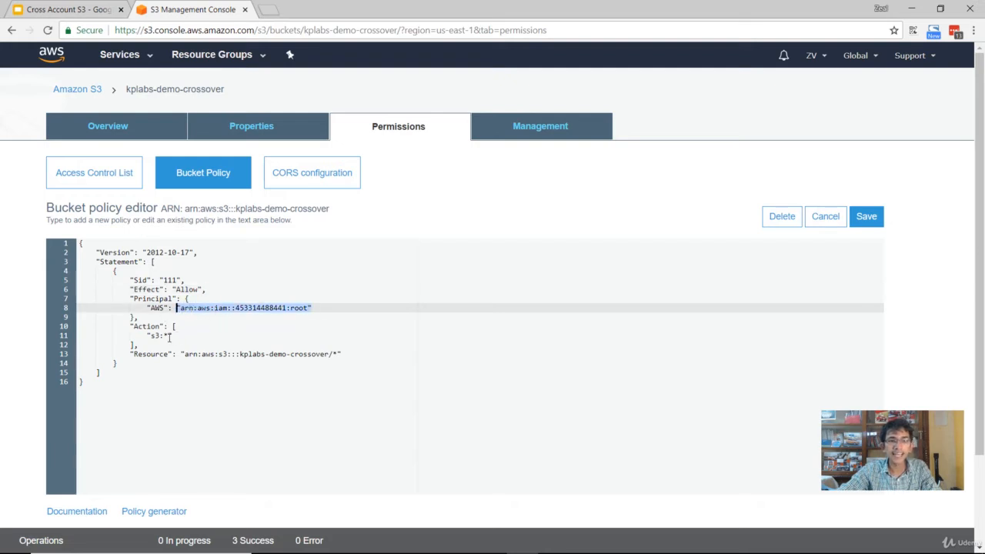
pyautogui.moveTo(174, 335); pyautogui.dragTo(117, 330)
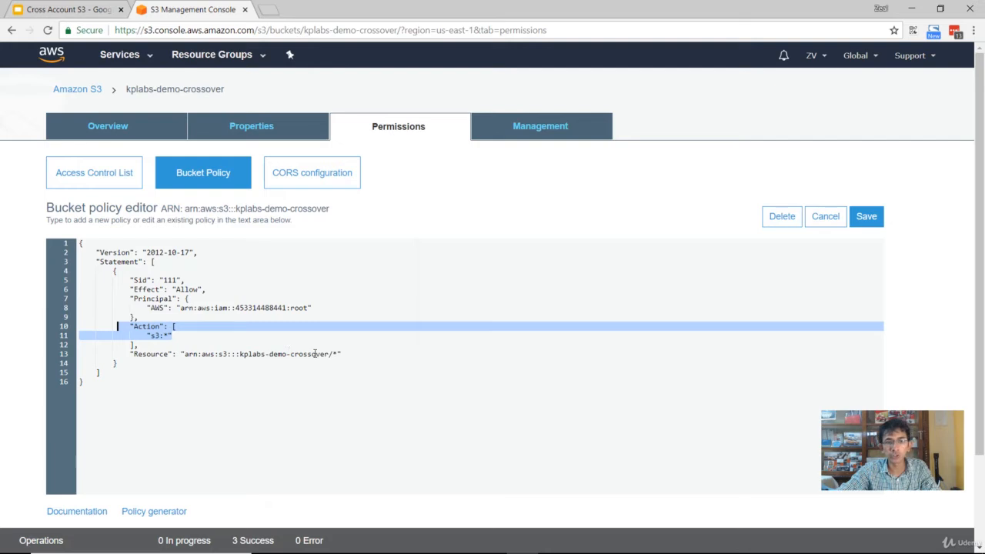
pyautogui.click(142, 368)
pyautogui.hotkey('ctrl', 'a')
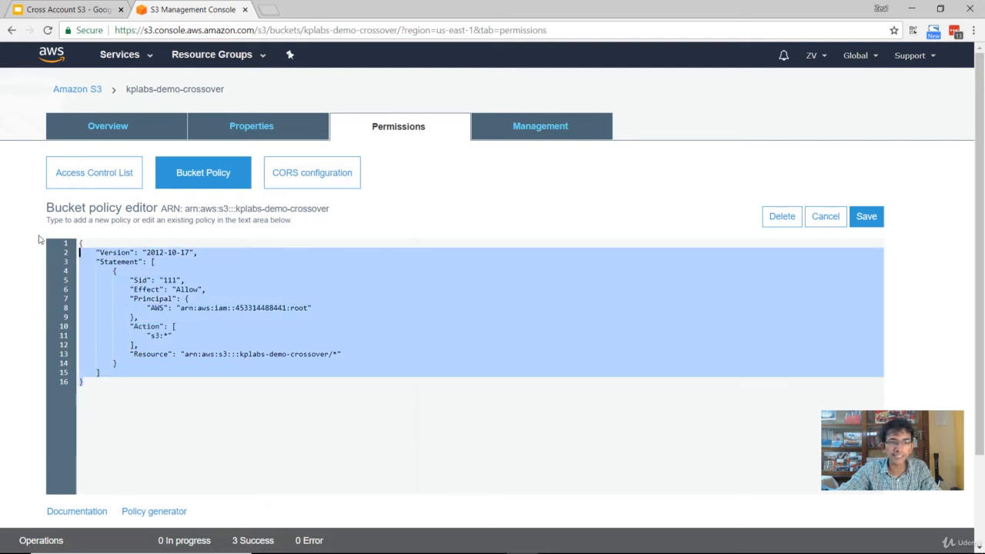
pyautogui.click(201, 348)
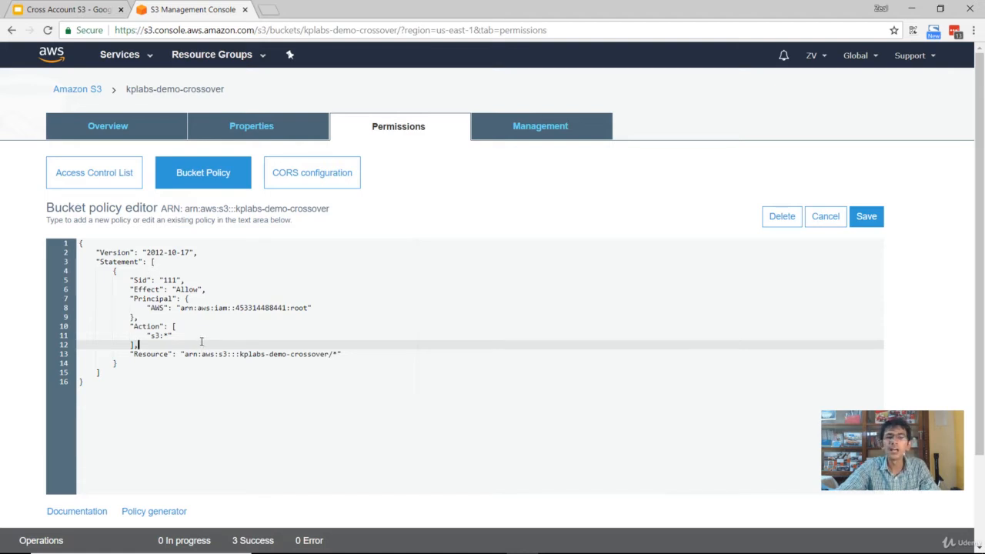
pyautogui.click(140, 411)
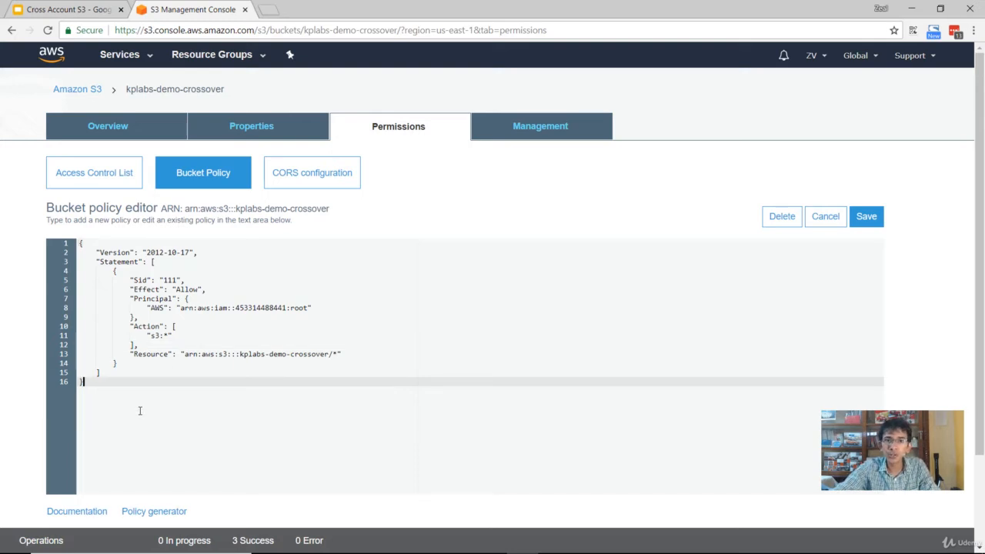
pyautogui.moveTo(127, 406); pyautogui.dragTo(58, 246)
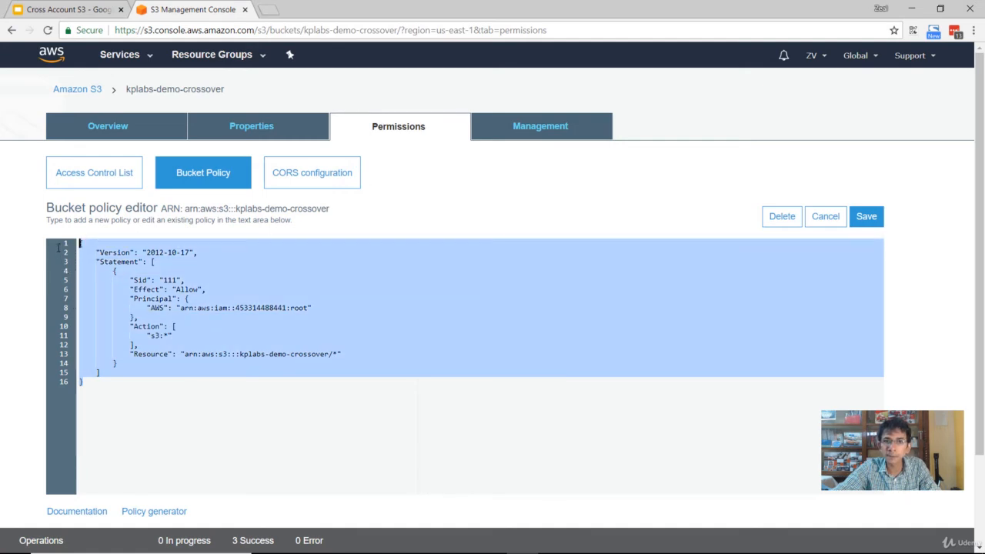
pyautogui.click(215, 364)
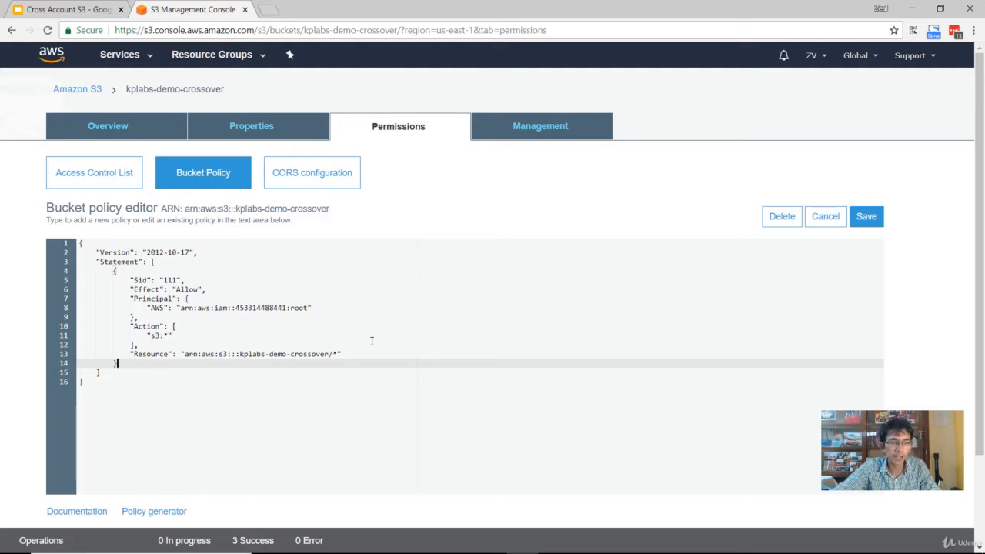
# Save the cross-account bucket policy on kplabs-demo-crossover.
pyautogui.click(863, 219)
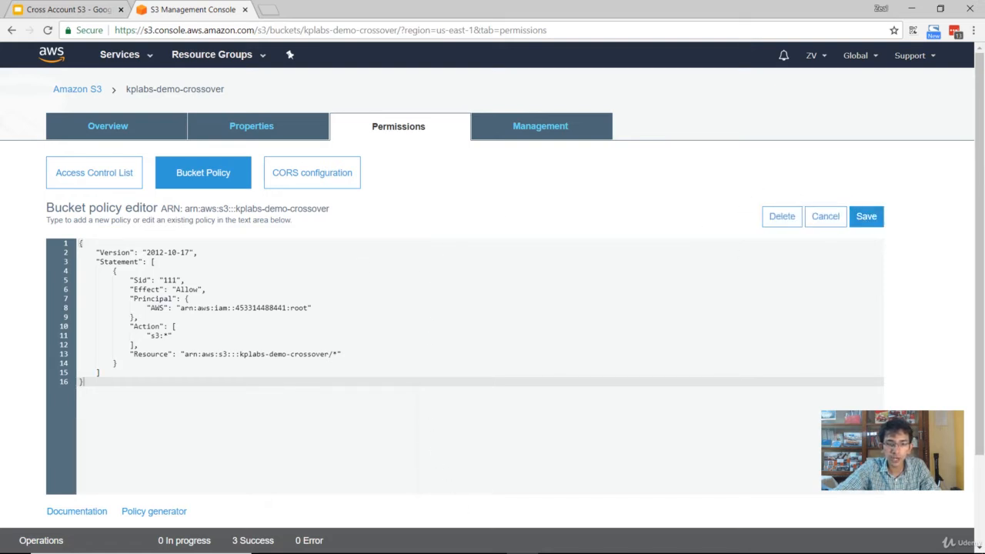
# Switch to the other AWS account in Firefox and view the security credentials of the IAM user accountB.
pyautogui.click(464, 544)
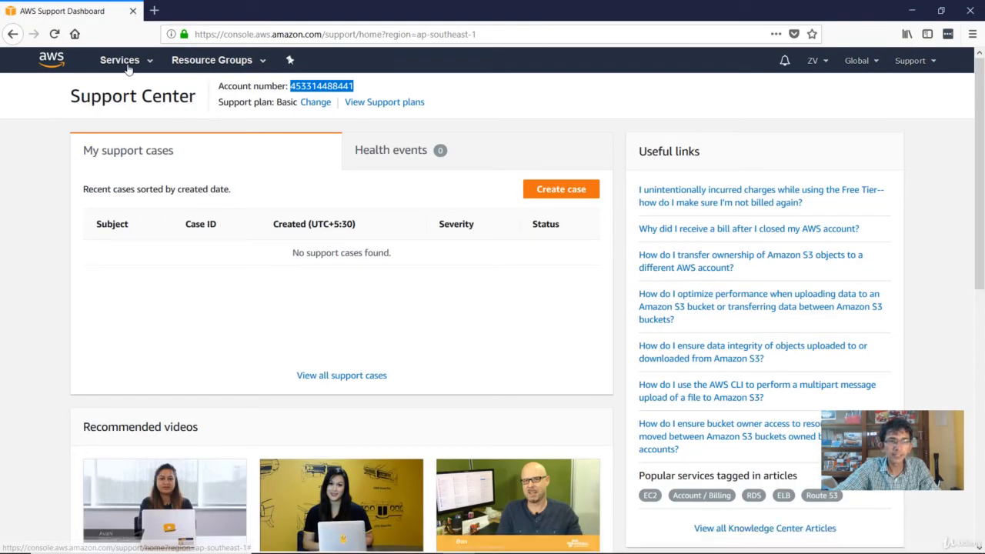
pyautogui.click(127, 67)
pyautogui.write('iam')
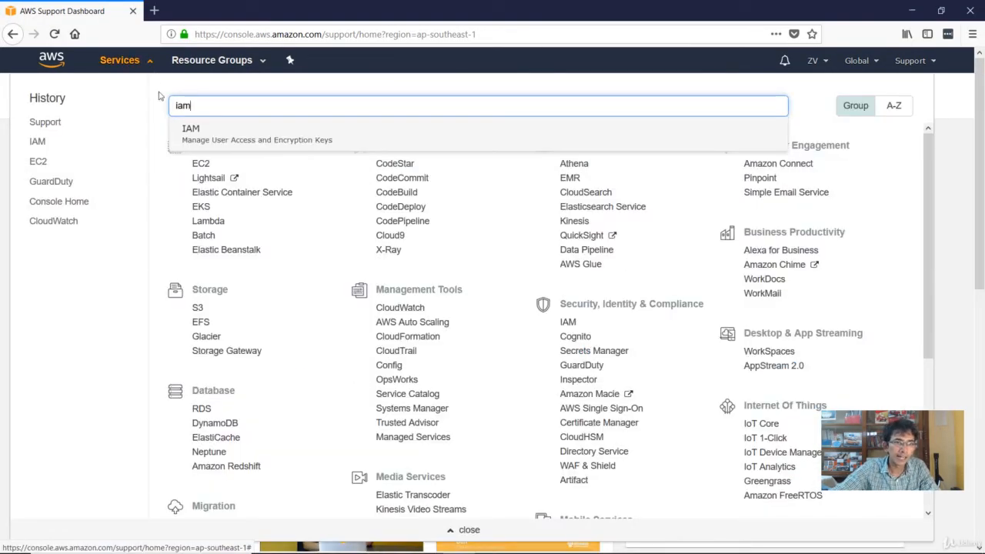
pyautogui.click(218, 130)
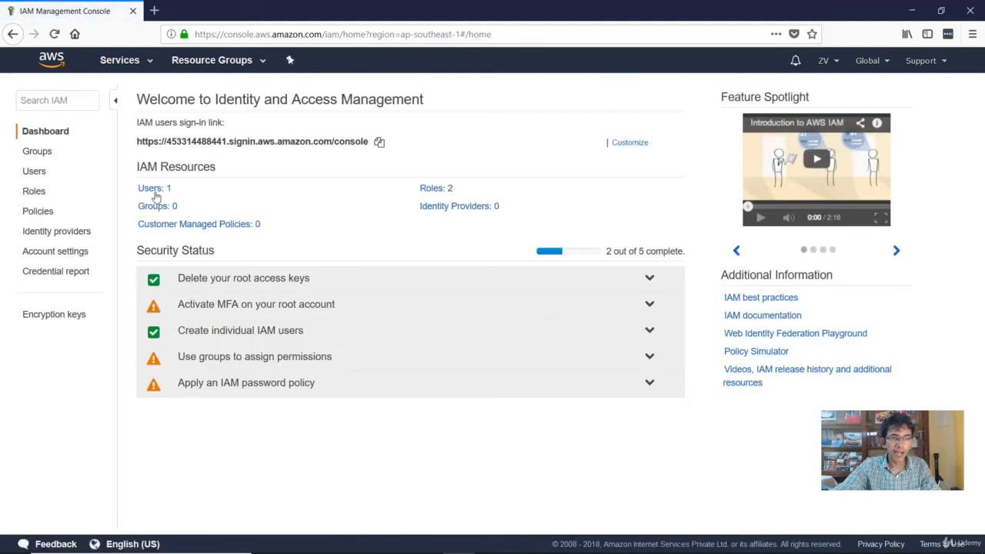
pyautogui.click(154, 193)
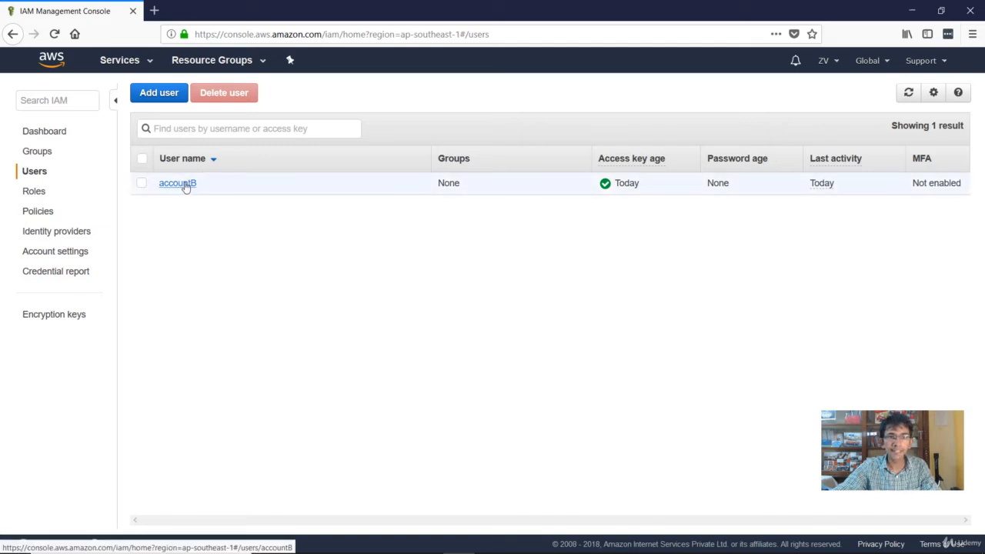
pyautogui.click(170, 184)
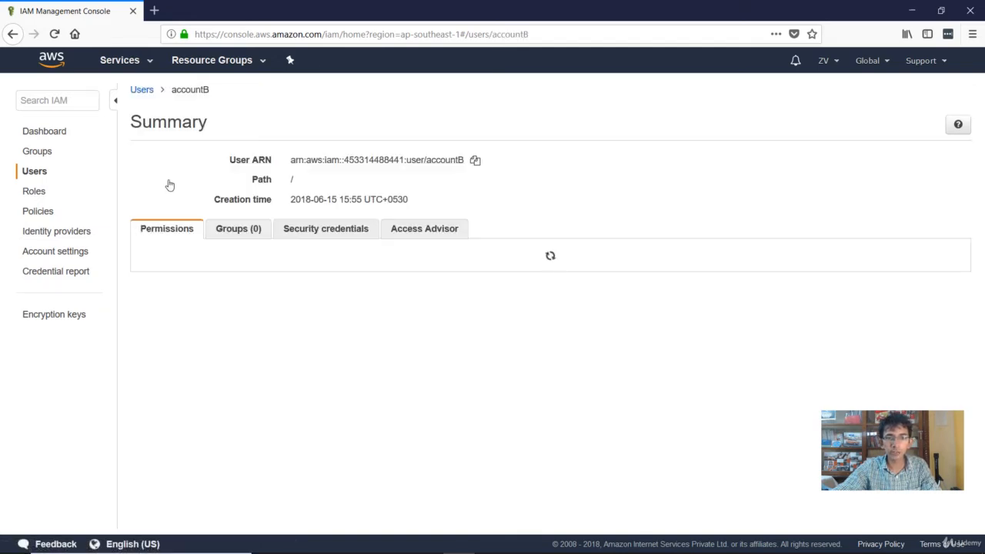
pyautogui.click(320, 235)
pyautogui.scroll(-3, 213, 321)
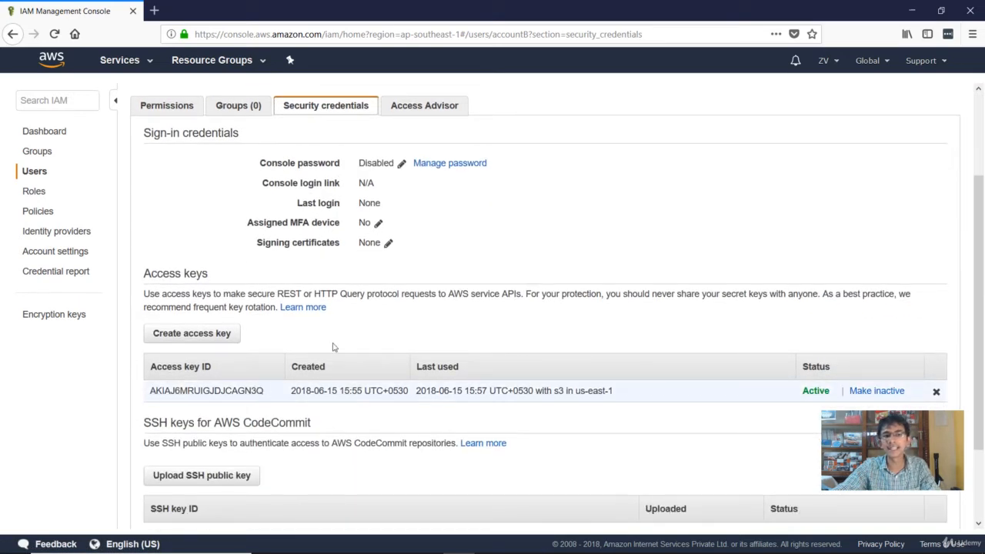
# Inspect the accountA and accountB profiles in ~/.aws/credentials with nano in Command Prompt, and exit the editor.
pyautogui.moveTo(467, 544)
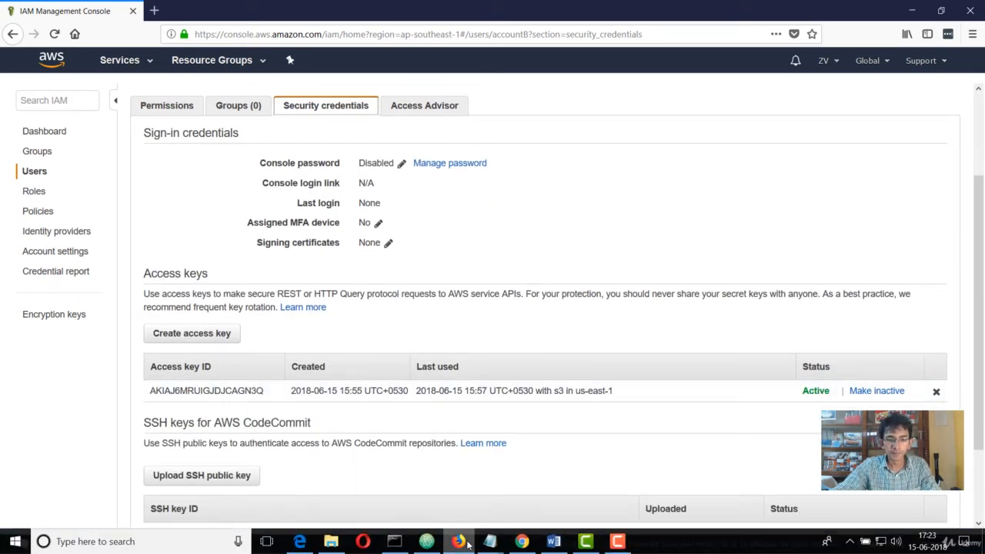
pyautogui.click(394, 541)
pyautogui.hotkey('ctrl', 'l')
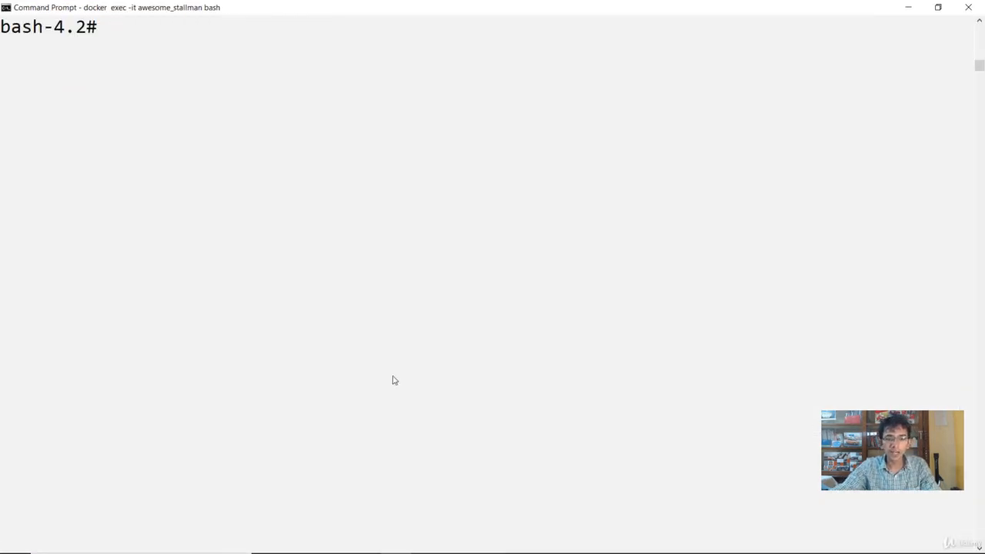
pyautogui.write('nano ~/.aws/cr')
pyautogui.press('Tab')
pyautogui.press('Return')
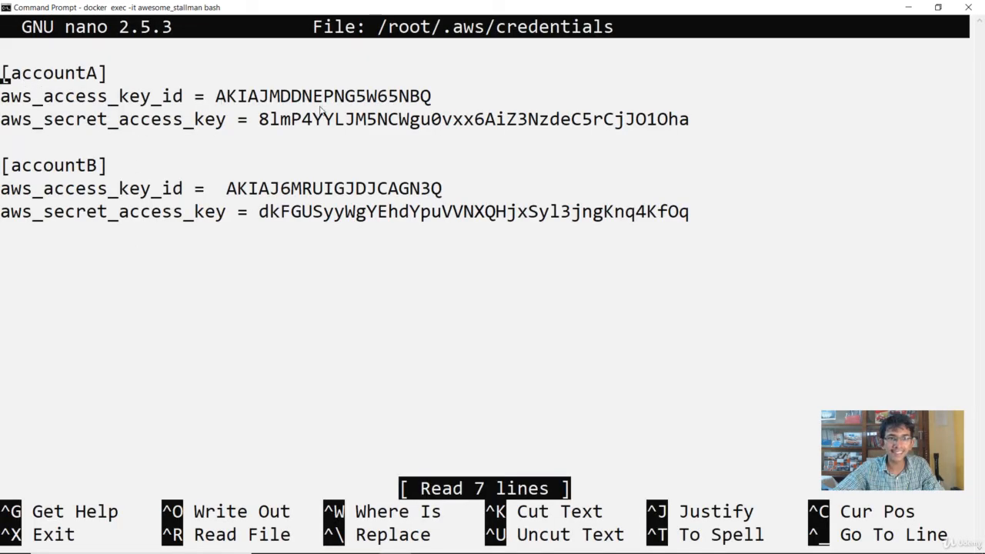
pyautogui.moveTo(117, 74); pyautogui.dragTo(2, 75)
pyautogui.moveTo(135, 165); pyautogui.dragTo(2, 166)
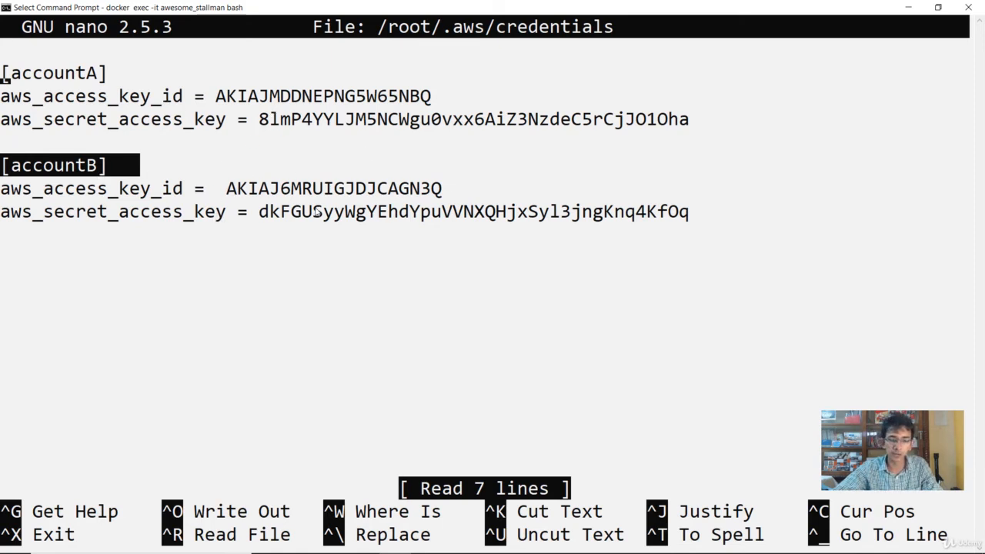
pyautogui.hotkey('ctrl', 'x')
# Clear the terminal and list the contents of s3://kplabs-demo-crossover with the AWS CLI using the accountA profile.
pyautogui.hotkey('ctrl', 'l')
pyautogui.write('aws s3 ls')
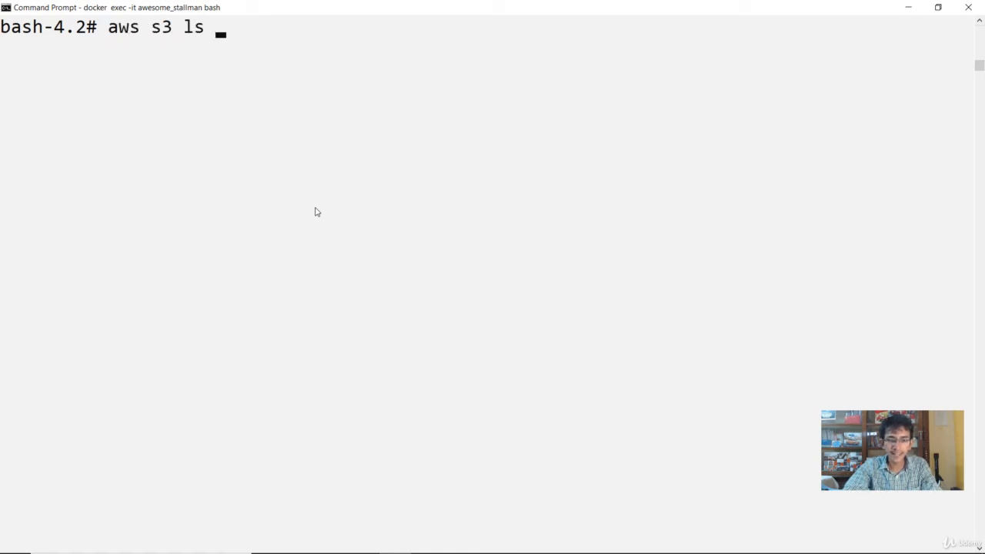
pyautogui.write(' s3://')
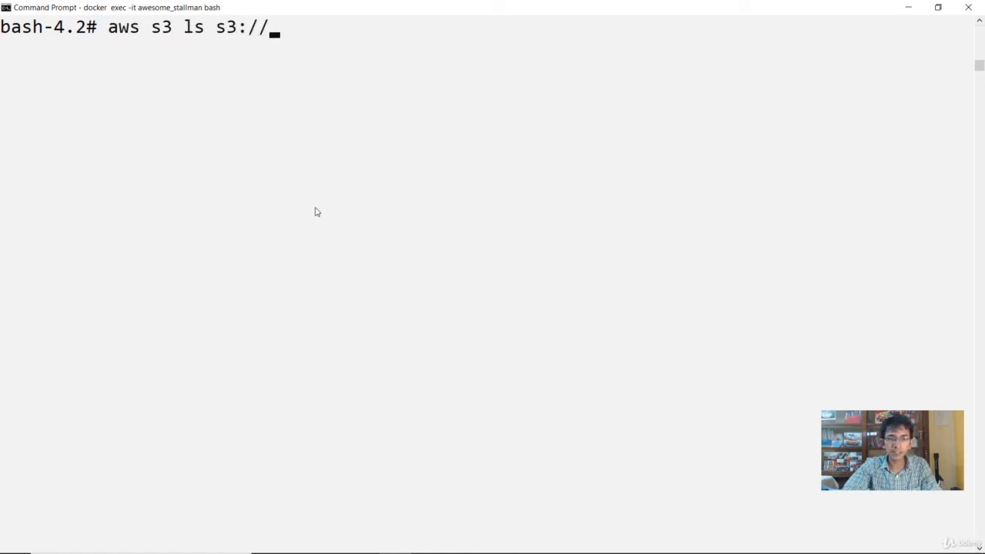
pyautogui.write('kplabs-demo')
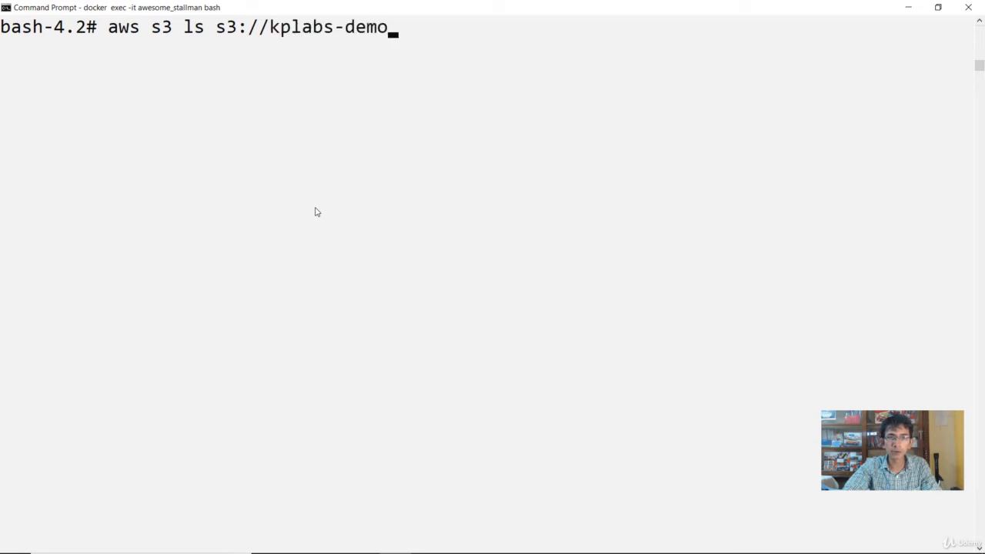
pyautogui.write('-cross')
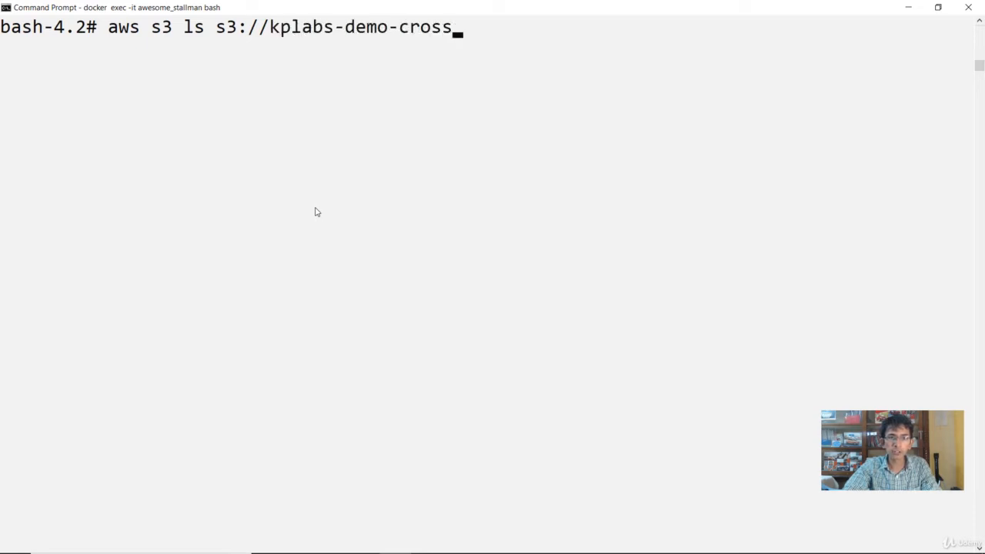
pyautogui.write('over --profi')
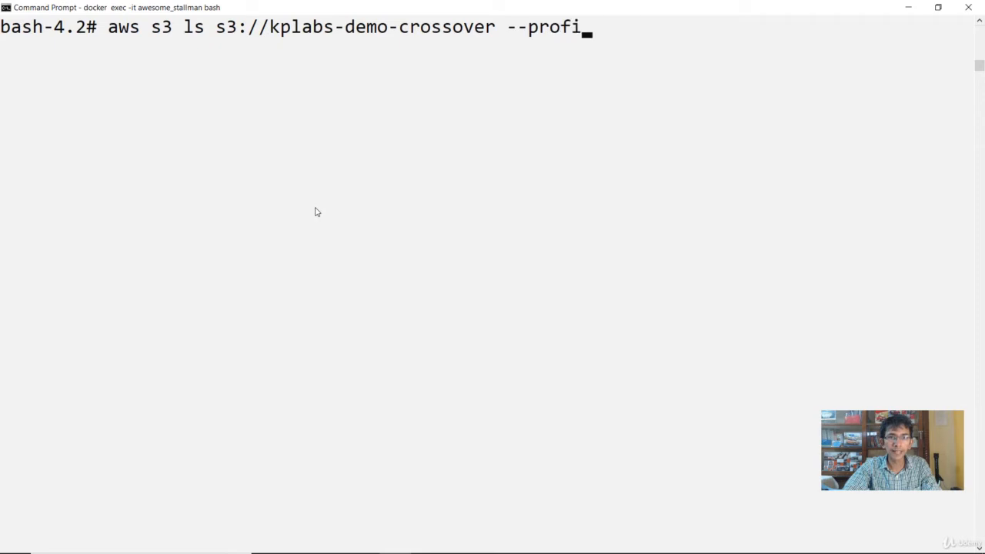
pyautogui.write('le accountA')
pyautogui.press('Return')
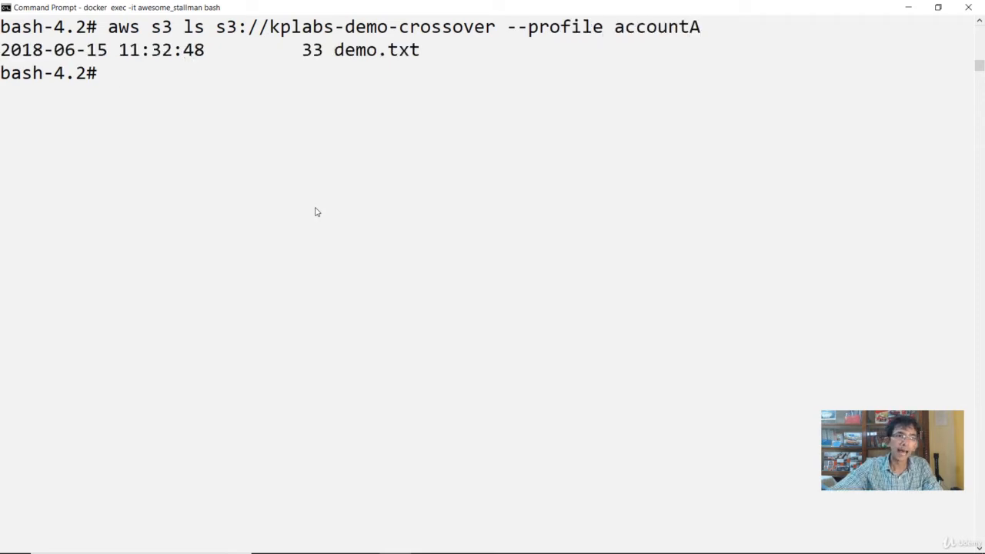
pyautogui.click(421, 52)
pyautogui.moveTo(422, 53); pyautogui.dragTo(4, 50)
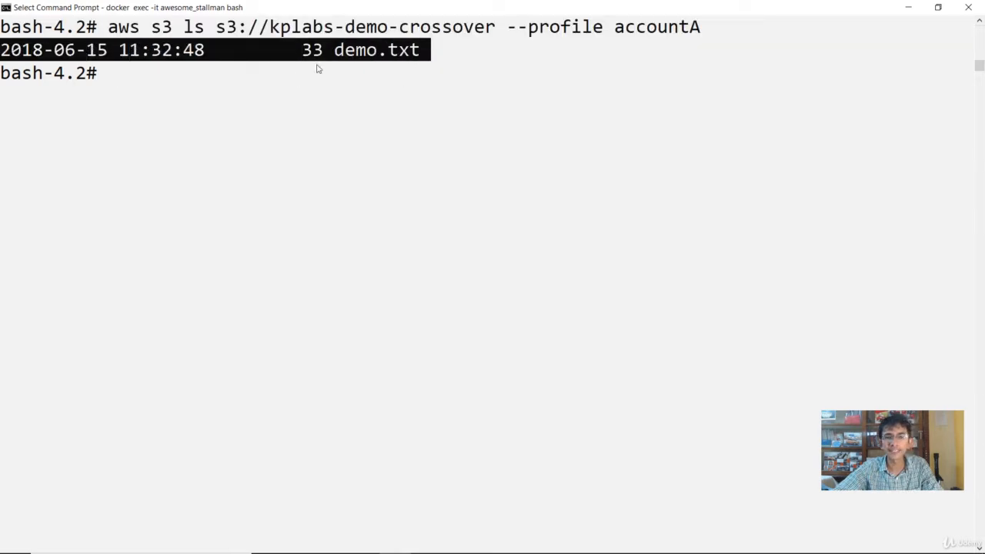
# List the contents of s3://kplabs-demo-crossover using the accountB profile.
pyautogui.press('Up')
pyautogui.press('BackSpace')
pyautogui.write('B')
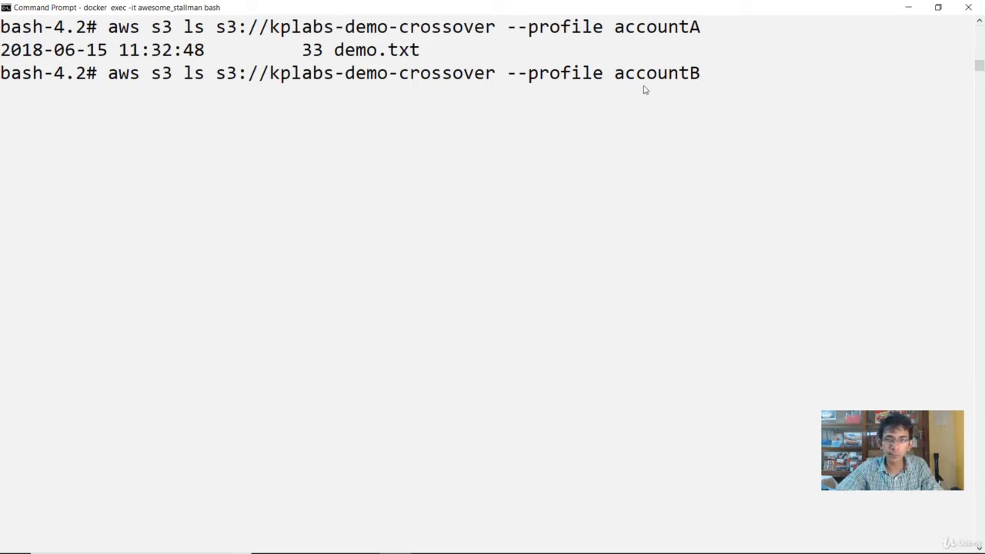
pyautogui.press('Return')
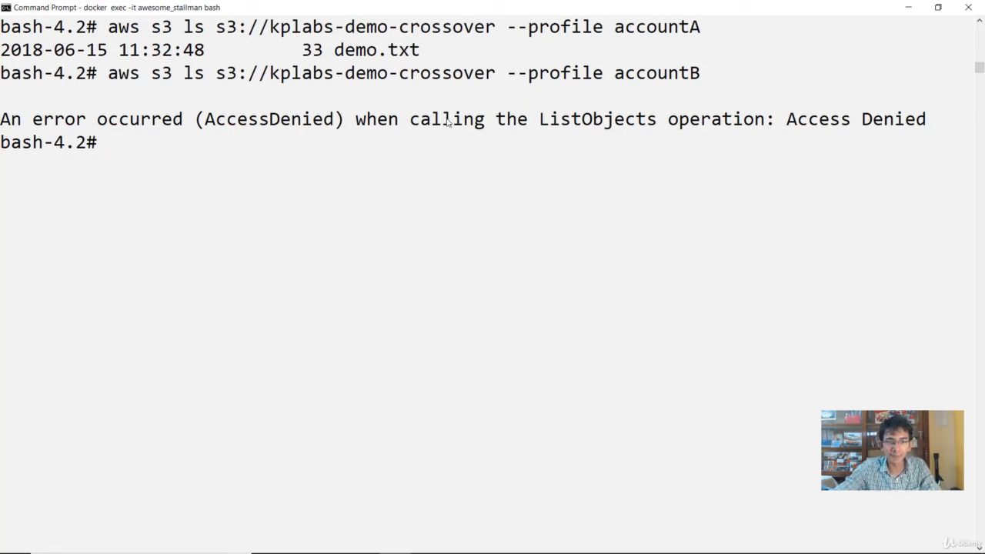
# Switch to the S3 console in Chrome and examine the Resource ARN in the bucket policy.
pyautogui.moveTo(424, 548)
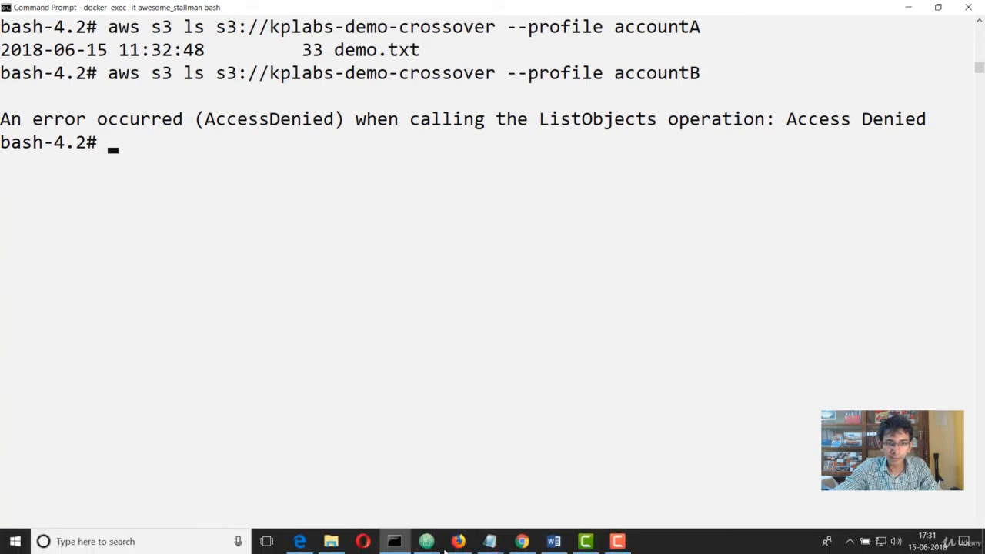
pyautogui.click(522, 542)
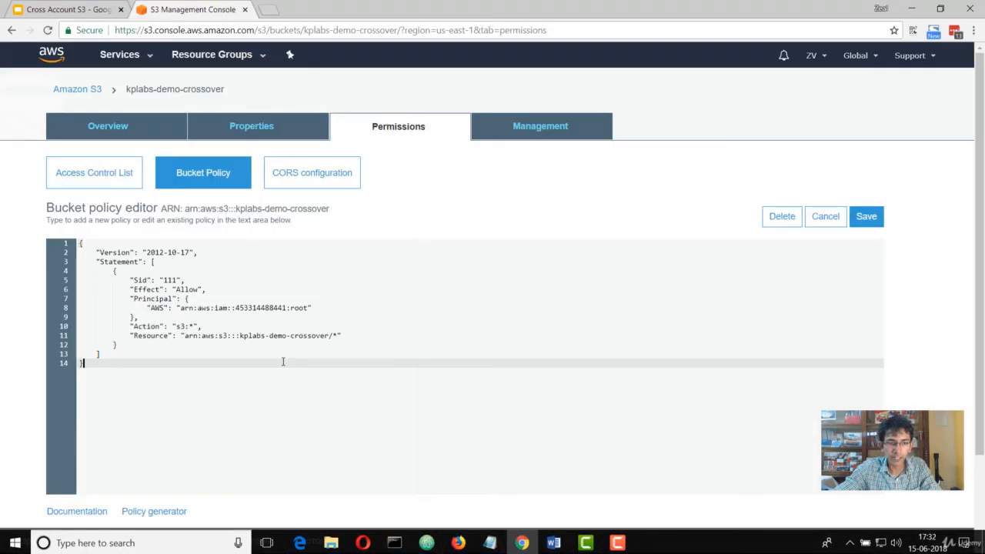
pyautogui.moveTo(184, 336); pyautogui.dragTo(337, 338)
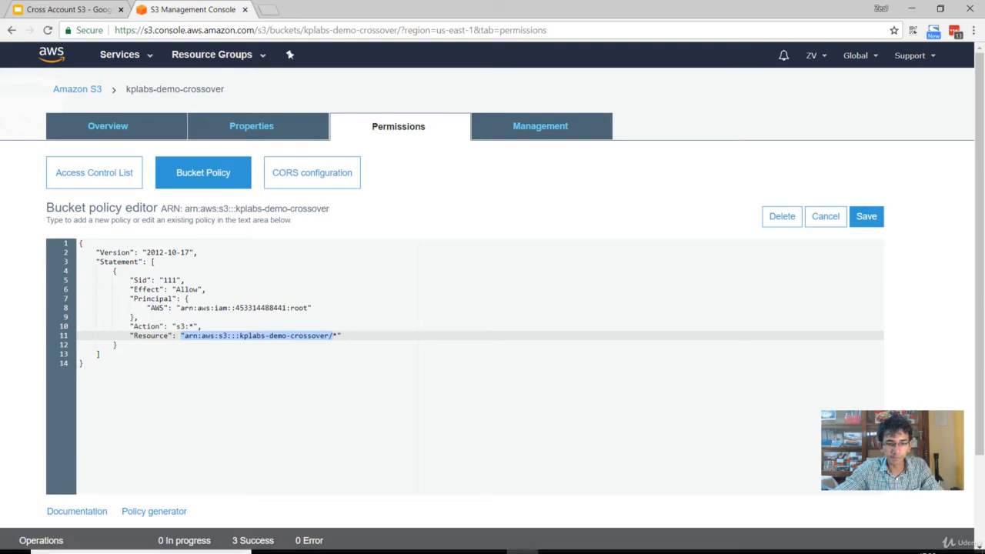
# In Command Prompt, copy demo.txt from s3://kplabs-demo-crossover to the current directory with the accountB profile, and list the bucket again with that profile.
pyautogui.click(395, 541)
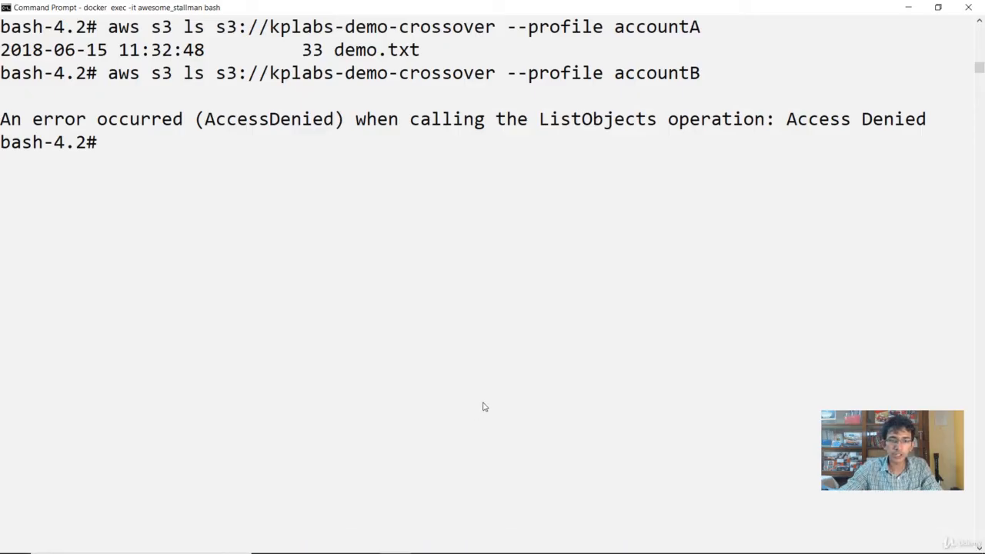
pyautogui.press('Up')
pyautogui.press('Left')
pyautogui.press('Left')
pyautogui.press('Left')
pyautogui.press('Left')
pyautogui.press('Left')
pyautogui.press('Left')
pyautogui.press('Left')
pyautogui.press('Left')
pyautogui.press('Left')
pyautogui.press('Left')
pyautogui.press('Left')
pyautogui.press('Left')
pyautogui.press('Left')
pyautogui.press('Left')
pyautogui.press('Left')
pyautogui.press('Left')
pyautogui.press('Left')
pyautogui.press('Left')
pyautogui.press('Left')
pyautogui.press('Left')
pyautogui.press('Left')
pyautogui.press('Left')
pyautogui.press('Left')
pyautogui.press('Left')
pyautogui.press('Left')
pyautogui.press('Left')
pyautogui.press('Left')
pyautogui.press('Left')
pyautogui.press('Left')
pyautogui.press('Left')
pyautogui.press('Left')
pyautogui.press('Left')
pyautogui.press('Delete')
pyautogui.press('Delete')
pyautogui.write('cp')
pyautogui.press('Right')
pyautogui.press('Right')
pyautogui.press('Right')
pyautogui.press('Right')
pyautogui.press('Right')
pyautogui.press('Right')
pyautogui.press('Right')
pyautogui.press('Right')
pyautogui.press('Right')
pyautogui.press('Right')
pyautogui.press('Right')
pyautogui.press('Right')
pyautogui.press('Right')
pyautogui.press('Right')
pyautogui.press('Right')
pyautogui.press('Right')
pyautogui.press('Right')
pyautogui.press('Right')
pyautogui.press('Right')
pyautogui.press('Right')
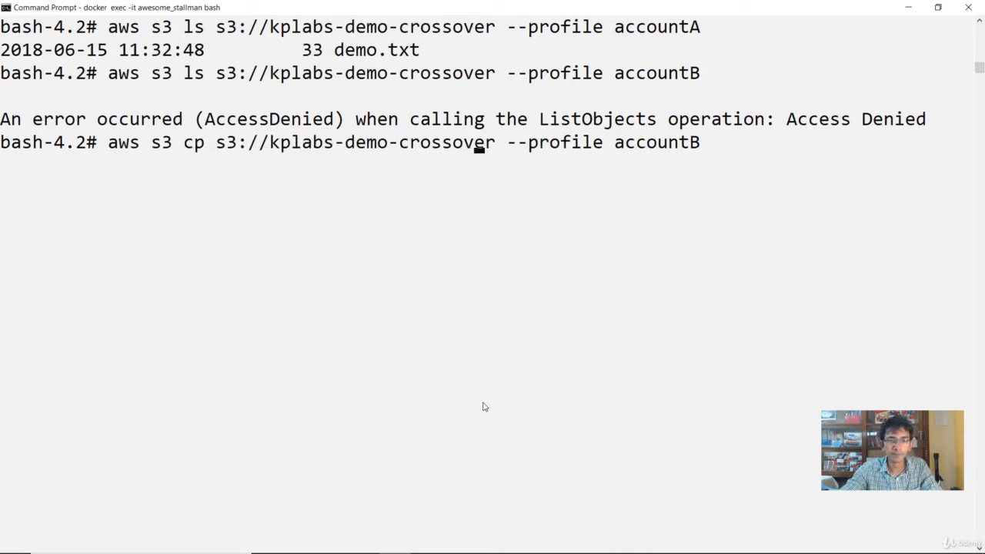
pyautogui.press('Right')
pyautogui.write('/demo')
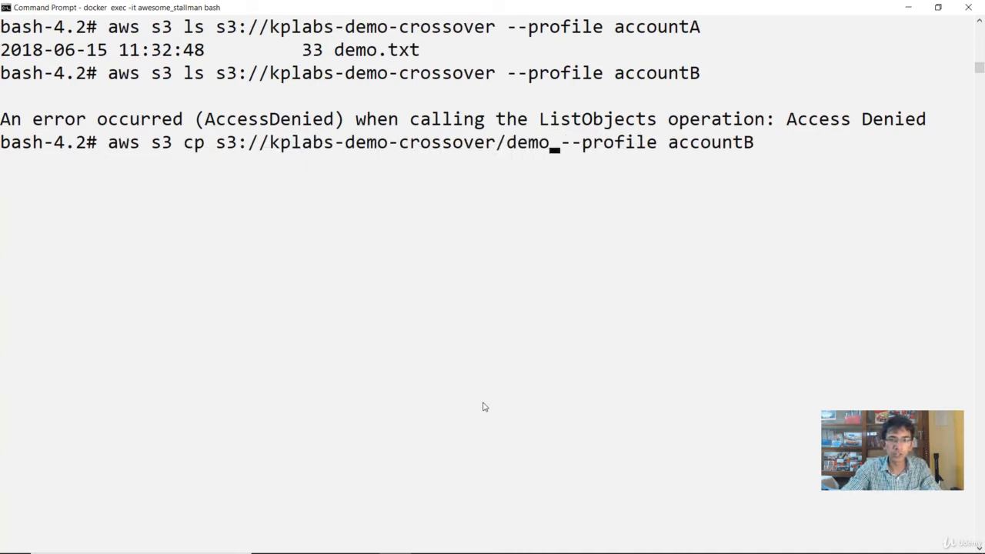
pyautogui.write('.txt .')
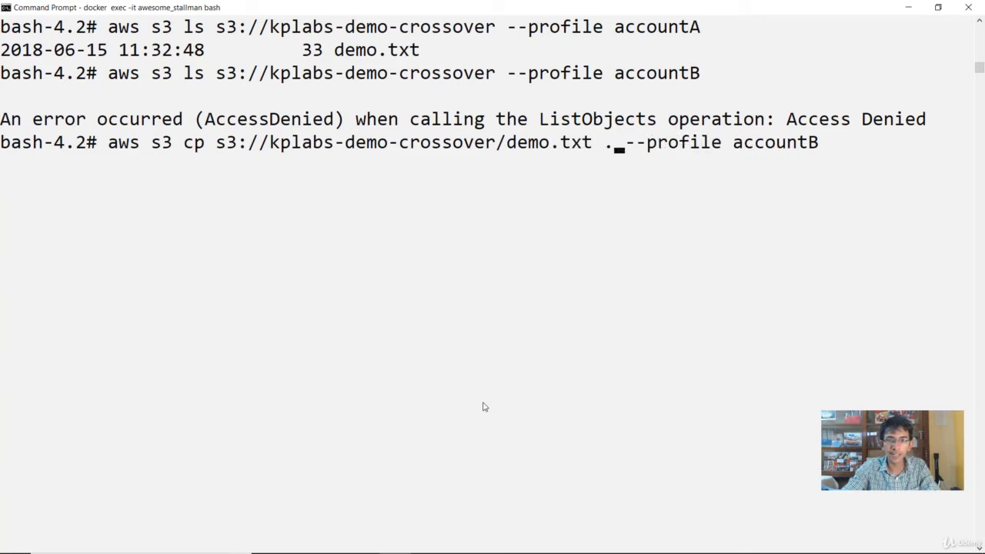
pyautogui.press('Return')
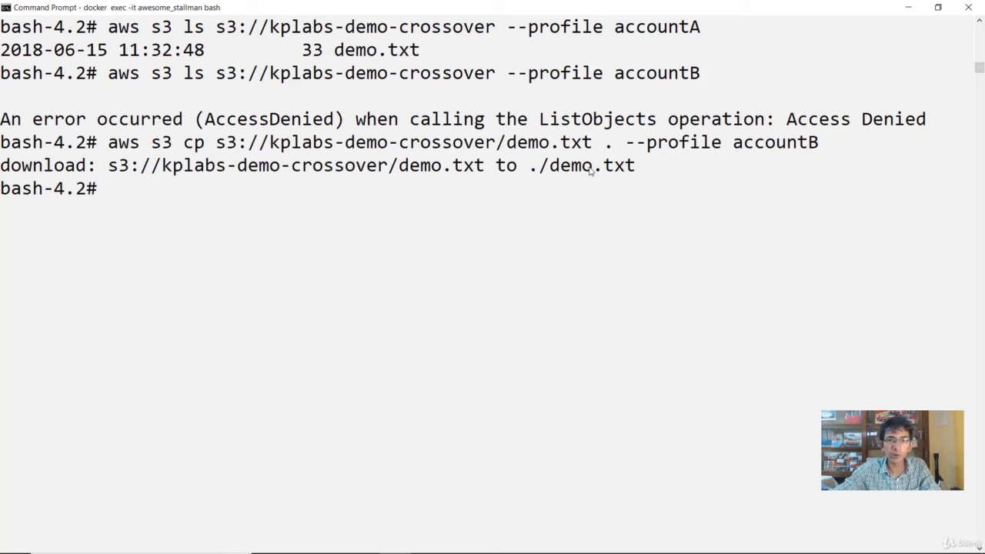
pyautogui.press('Up')
pyautogui.press('Up')
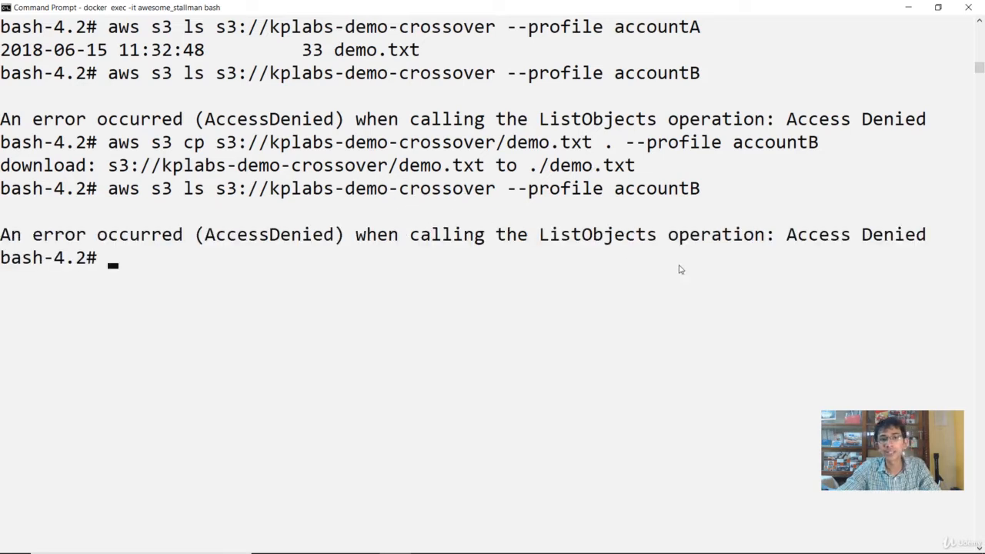
# In Chrome's bucket policy editor, open an array for the Resource value and duplicate "arn:aws:s3:::kplabs-demo-crossover/*" on a second line.
pyautogui.click(521, 535)
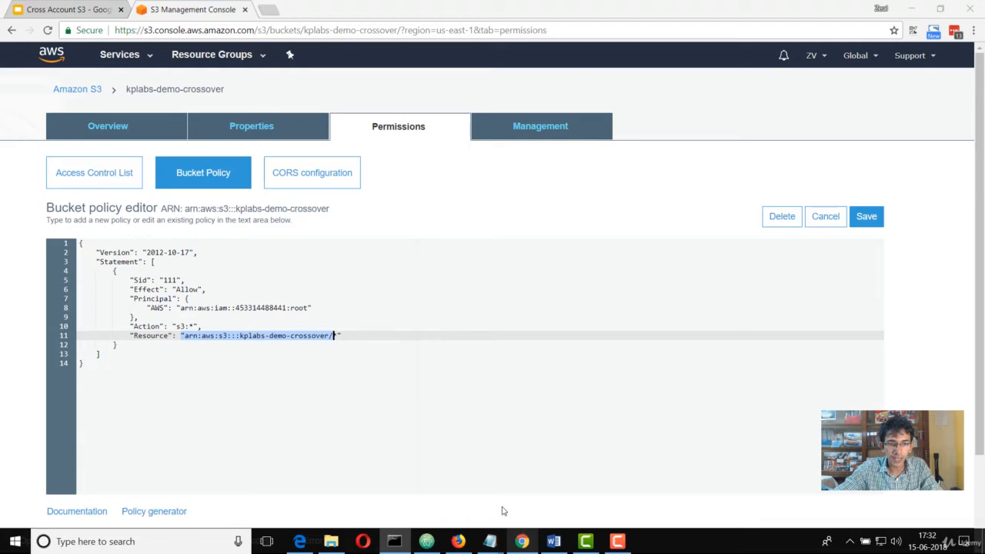
pyautogui.click(177, 336)
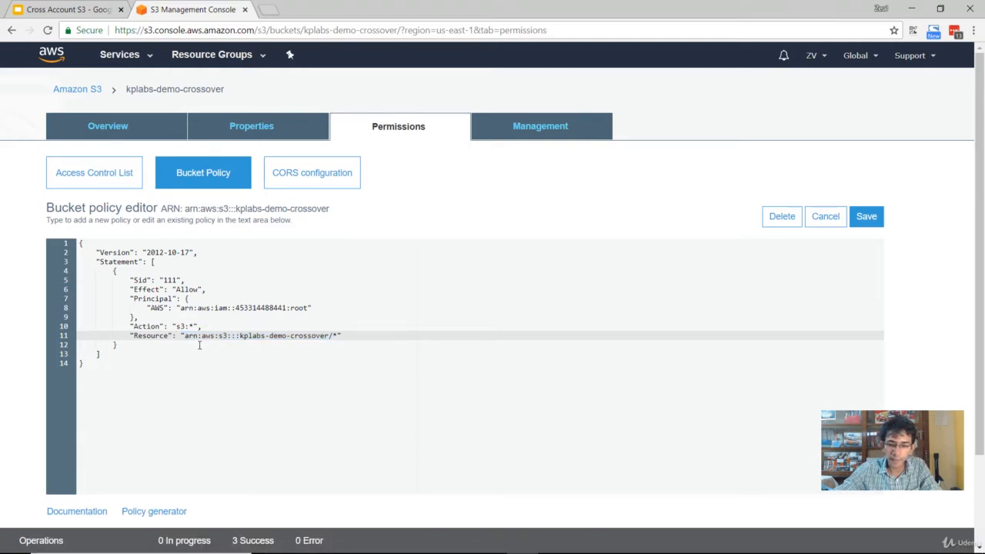
pyautogui.write('[')
pyautogui.press('Return')
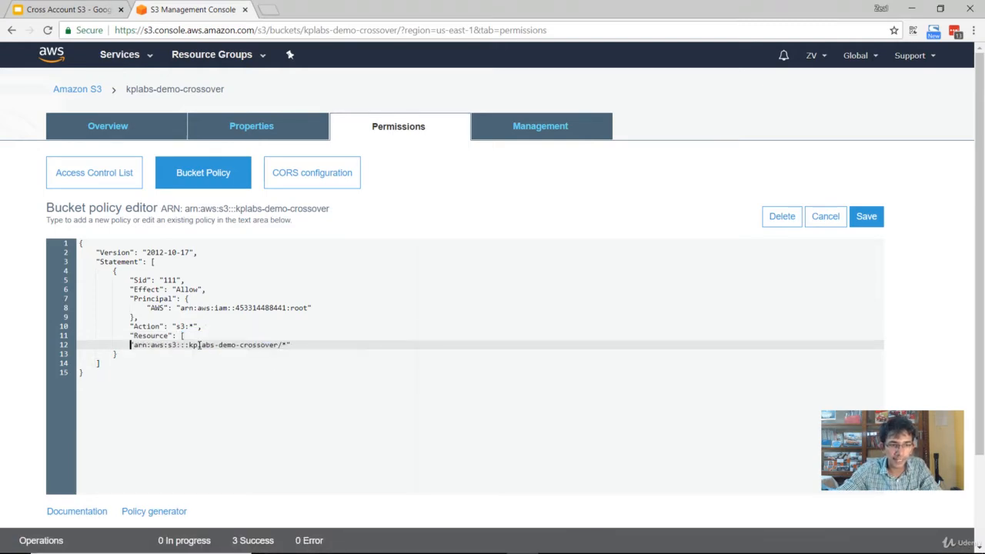
pyautogui.moveTo(300, 345); pyautogui.dragTo(134, 344)
pyautogui.hotkey('ctrl', 'c')
pyautogui.click(201, 335)
pyautogui.press('Return')
pyautogui.moveTo(298, 355); pyautogui.dragTo(136, 354)
pyautogui.click(278, 355)
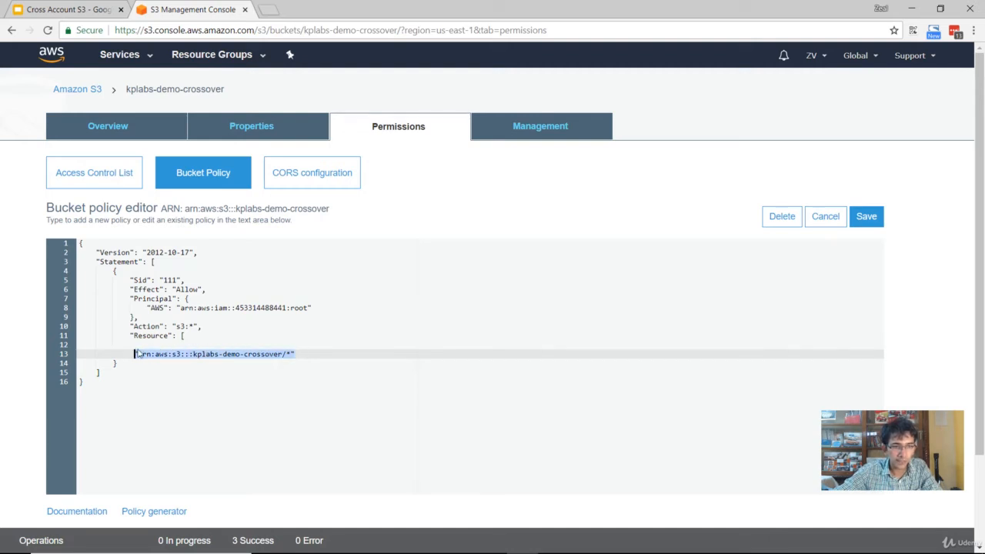
pyautogui.click(143, 346)
pyautogui.hotkey('ctrl', 'v')
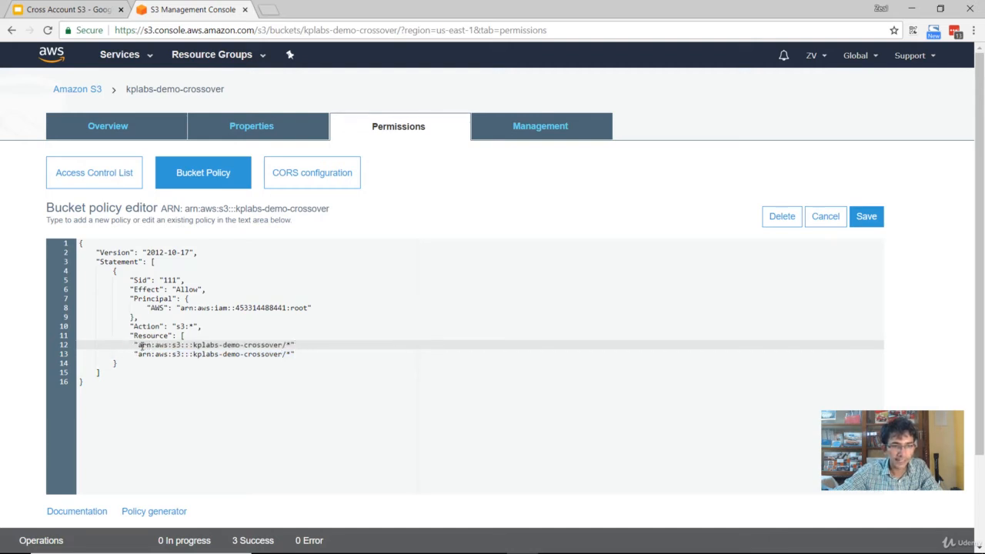
# Set the first Resource entry to "arn:aws:s3:::kplabs-demo-crossover" followed by a comma, align both entries, and close the array with a bracket.
pyautogui.click(132, 345)
pyautogui.click(131, 354)
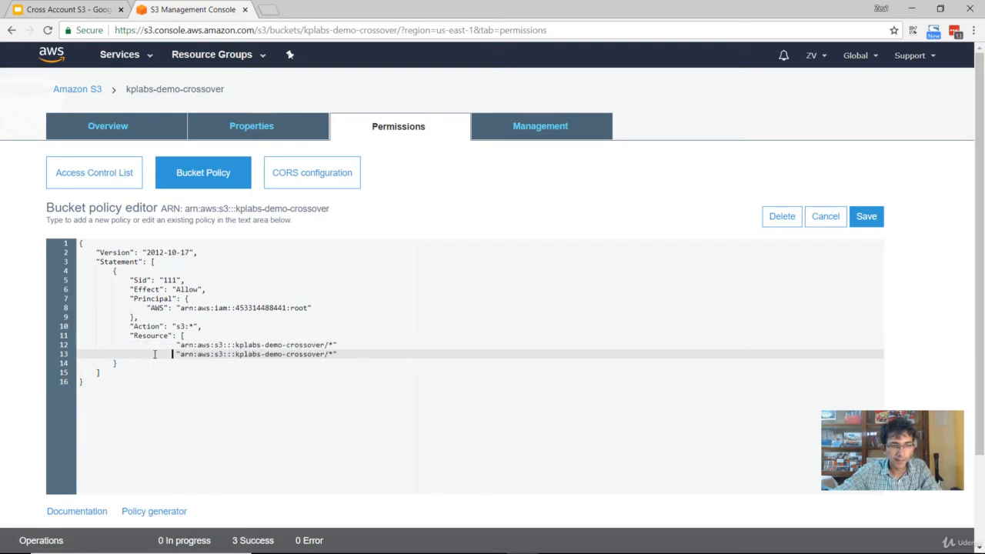
pyautogui.click(331, 344)
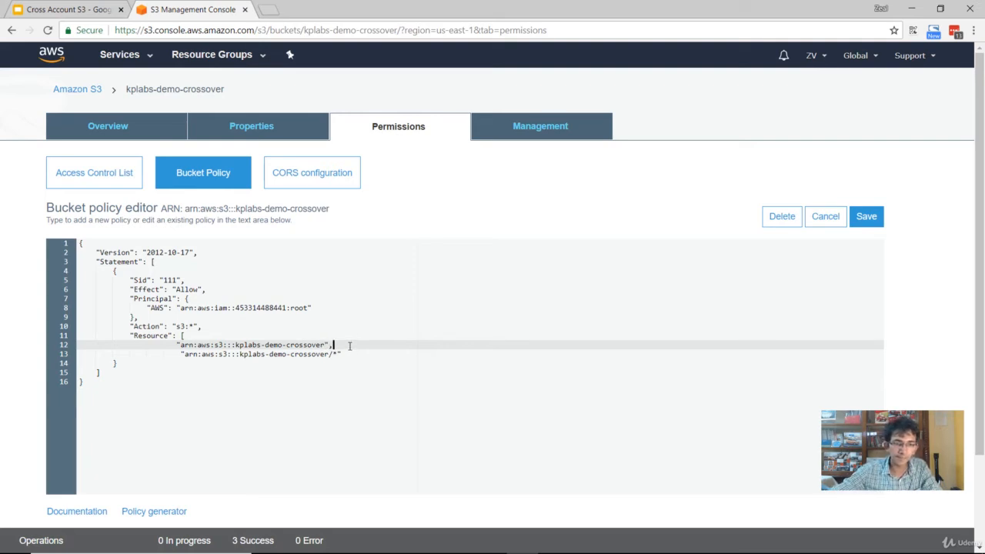
pyautogui.click(349, 354)
pyautogui.press('Return')
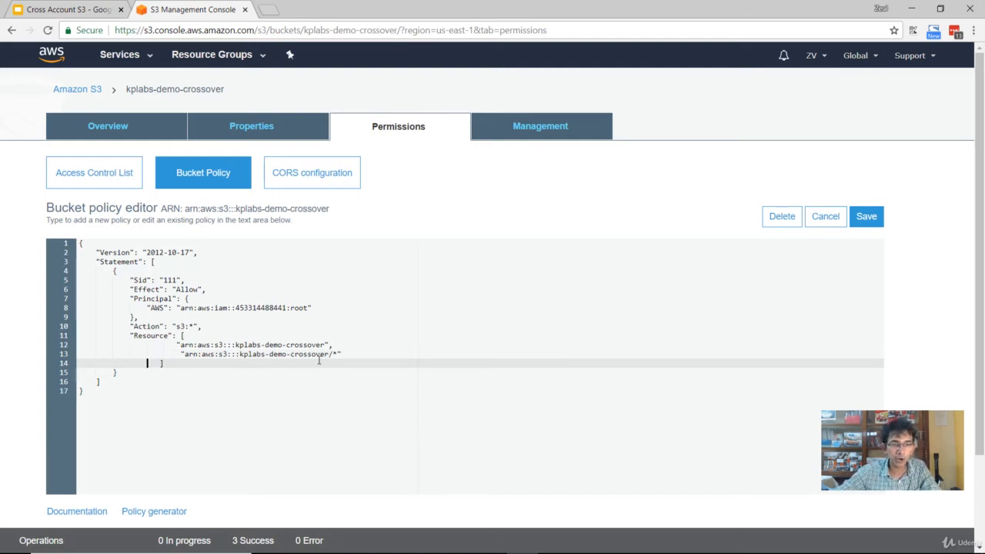
pyautogui.moveTo(343, 353); pyautogui.dragTo(184, 354)
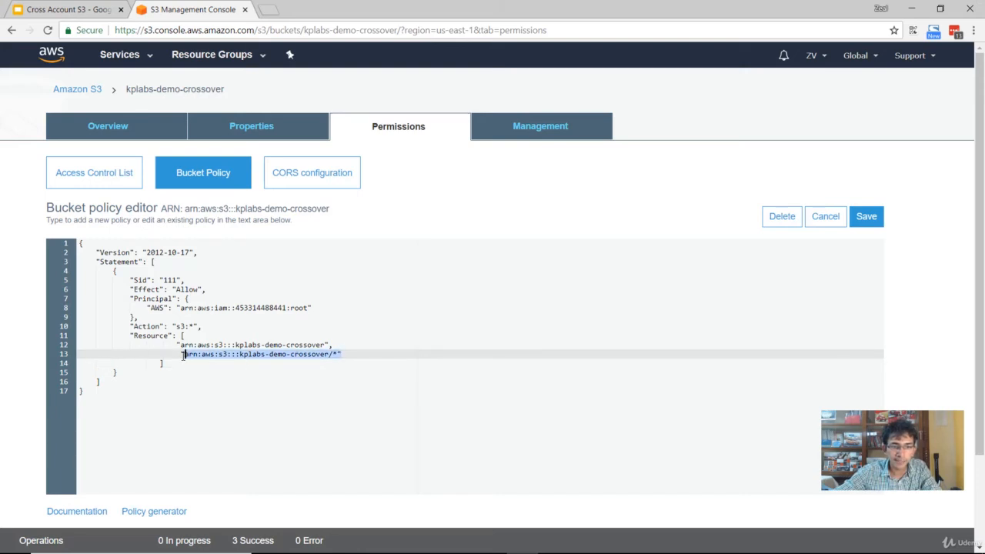
pyautogui.click(171, 353)
pyautogui.press('BackSpace')
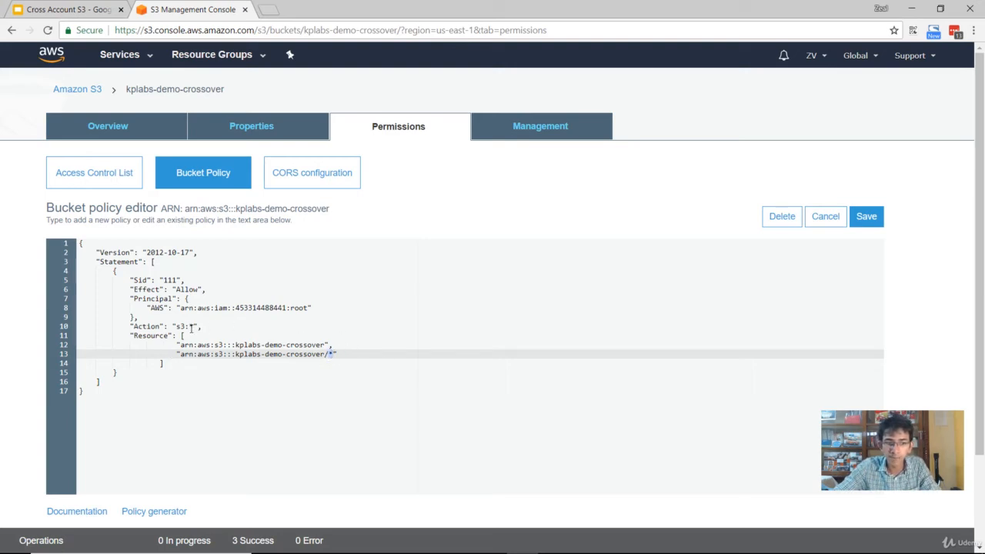
# Compare the two Resource entries with the bucket's ARN and save the bucket policy.
pyautogui.moveTo(176, 344); pyautogui.dragTo(337, 342)
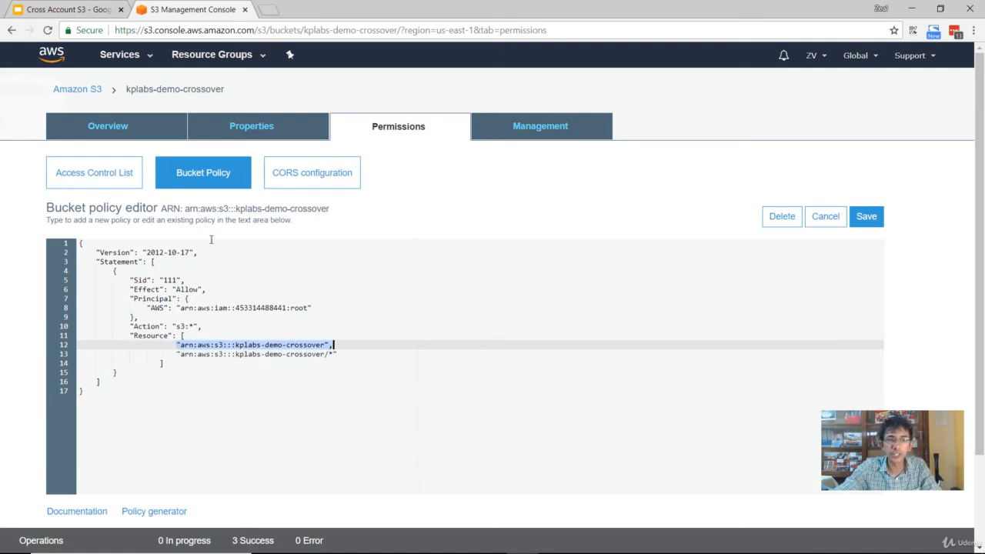
pyautogui.moveTo(334, 209); pyautogui.dragTo(183, 208)
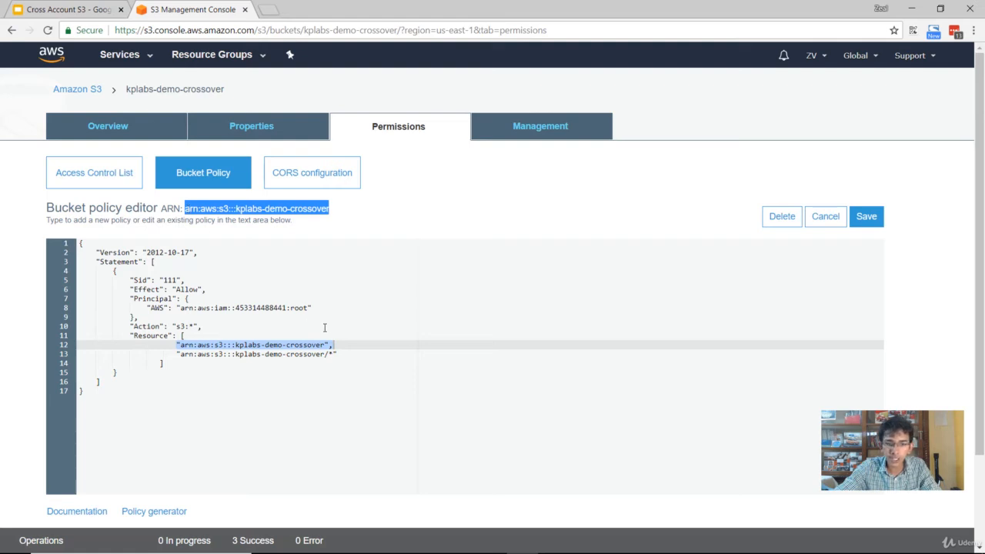
pyautogui.moveTo(336, 354); pyautogui.dragTo(176, 354)
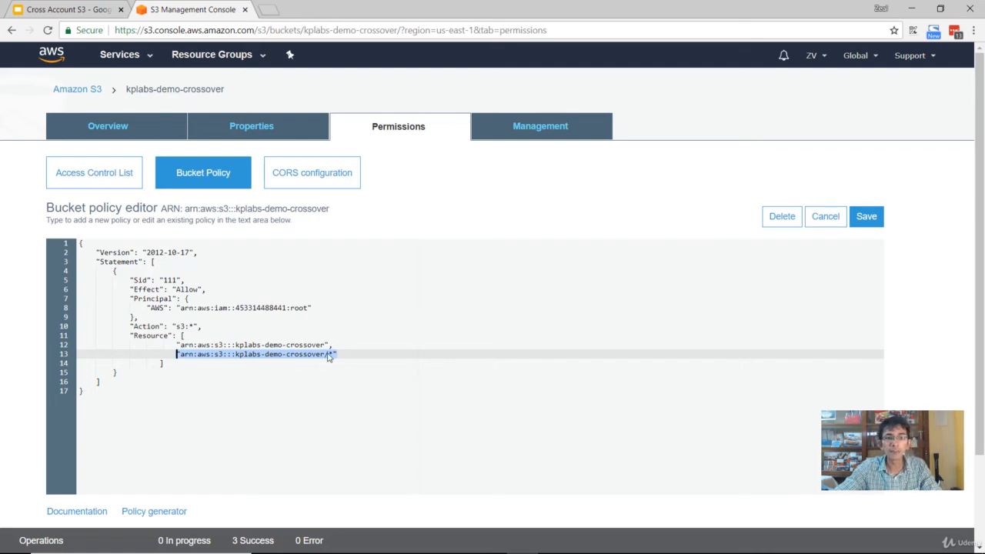
pyautogui.click(400, 347)
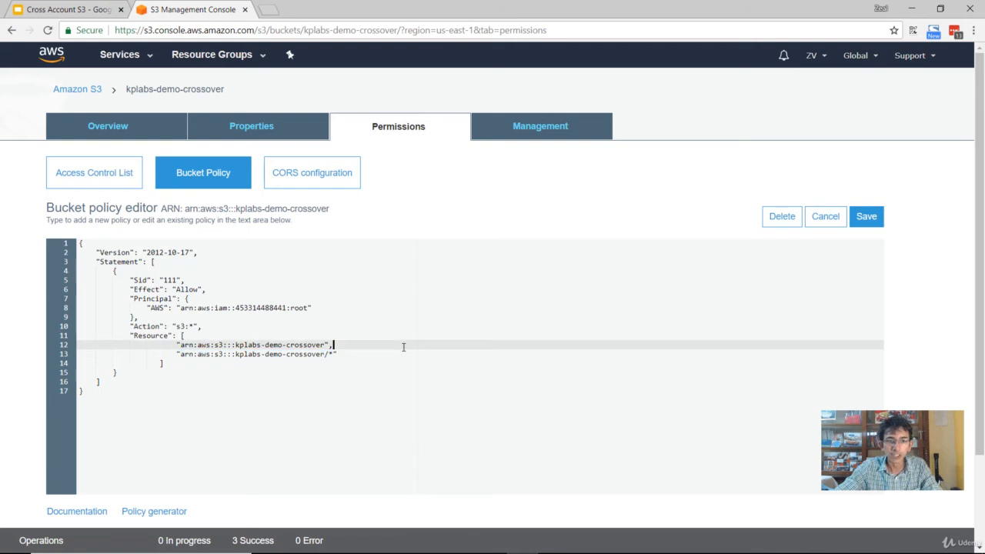
pyautogui.click(867, 220)
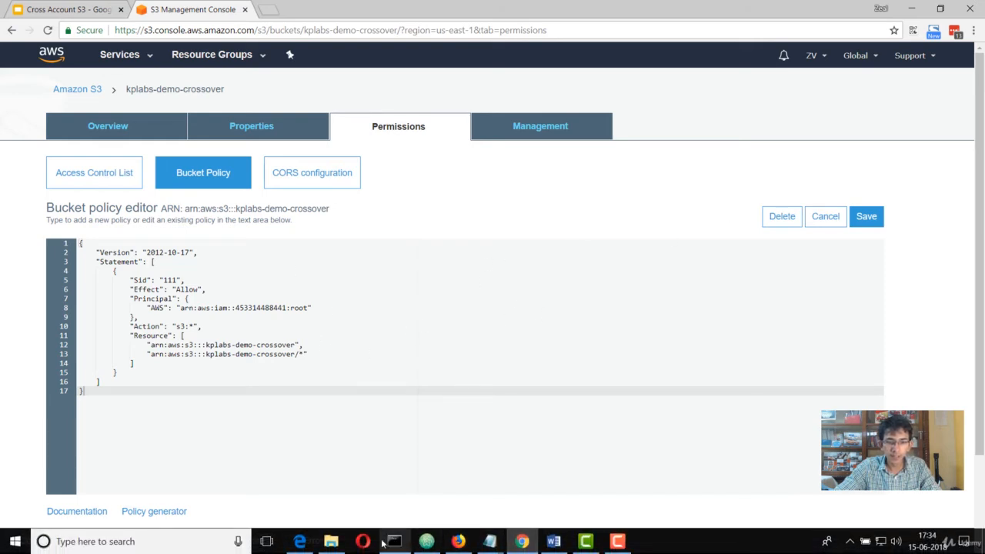
# Return to Command Prompt and rerun the listing of s3://kplabs-demo-crossover with the accountB profile.
pyautogui.click(393, 543)
pyautogui.press('Up')
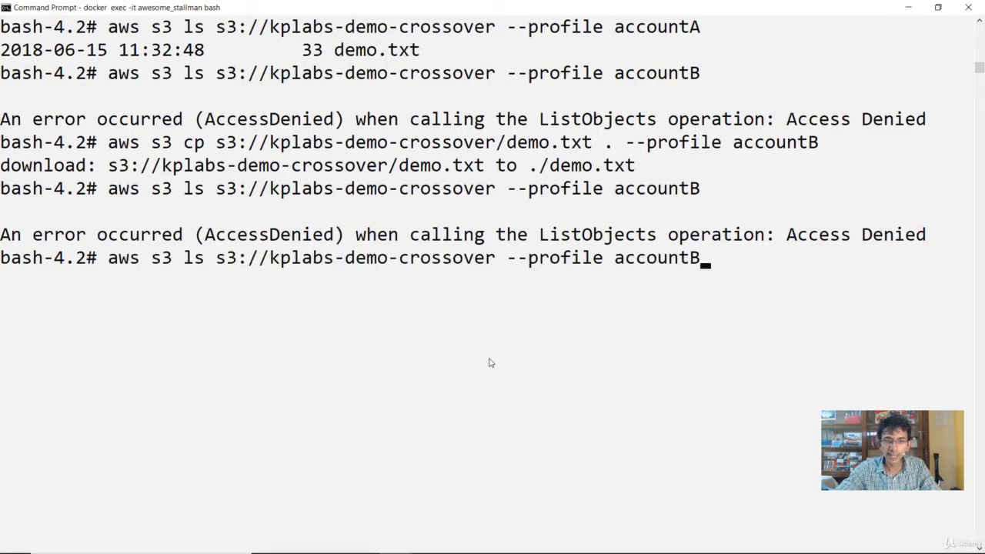
pyautogui.press('Return')
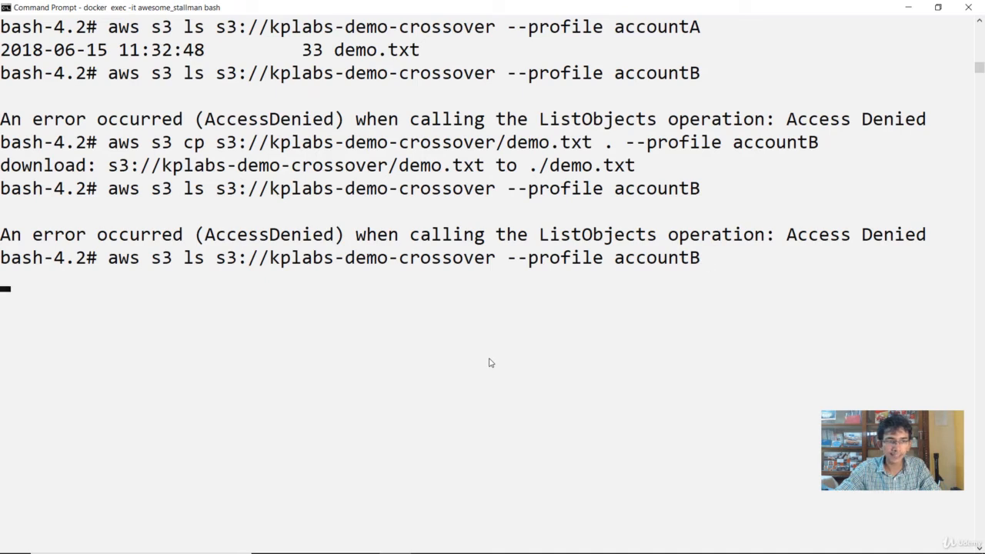
# Highlight the latest accountB listing, switch to Chrome, and examine the two Resource entries in the bucket policy.
pyautogui.moveTo(440, 287); pyautogui.dragTo(6, 280)
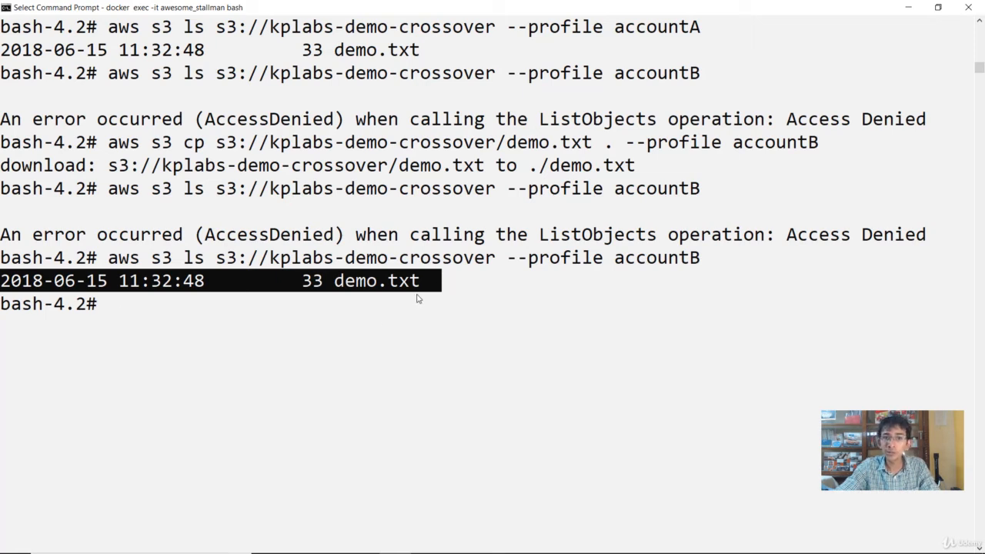
pyautogui.moveTo(483, 537)
pyautogui.click(521, 548)
pyautogui.click(304, 345)
pyautogui.moveTo(304, 344); pyautogui.dragTo(153, 345)
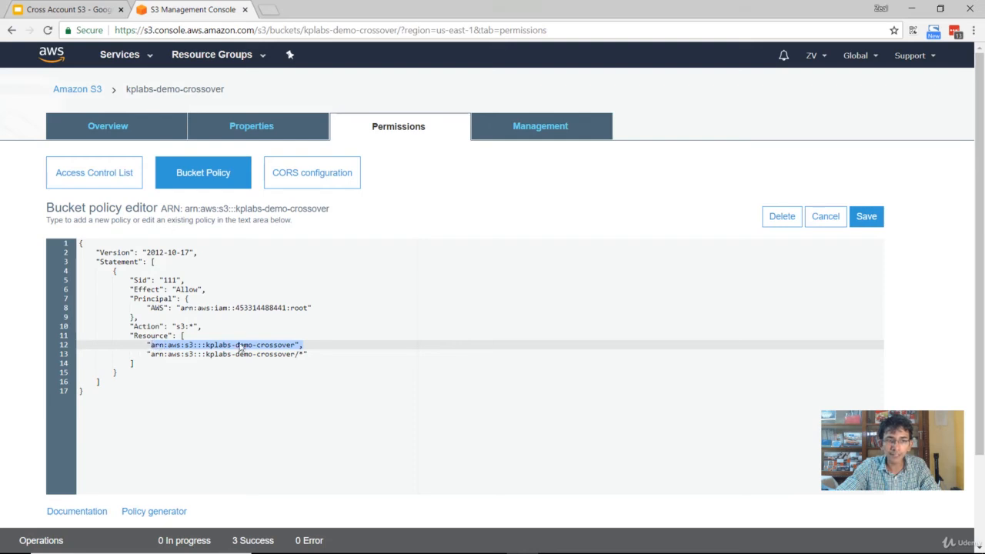
pyautogui.moveTo(312, 354); pyautogui.dragTo(88, 346)
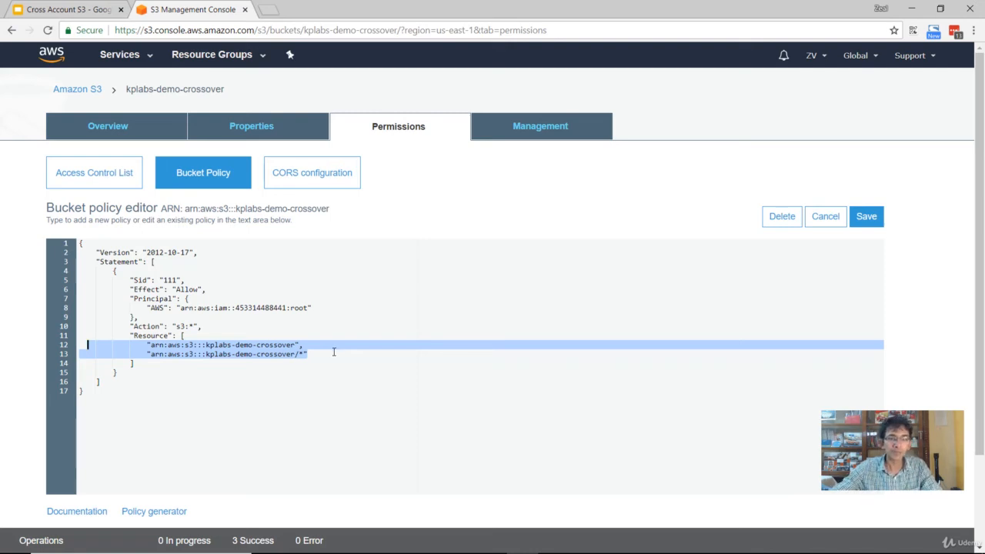
pyautogui.click(325, 355)
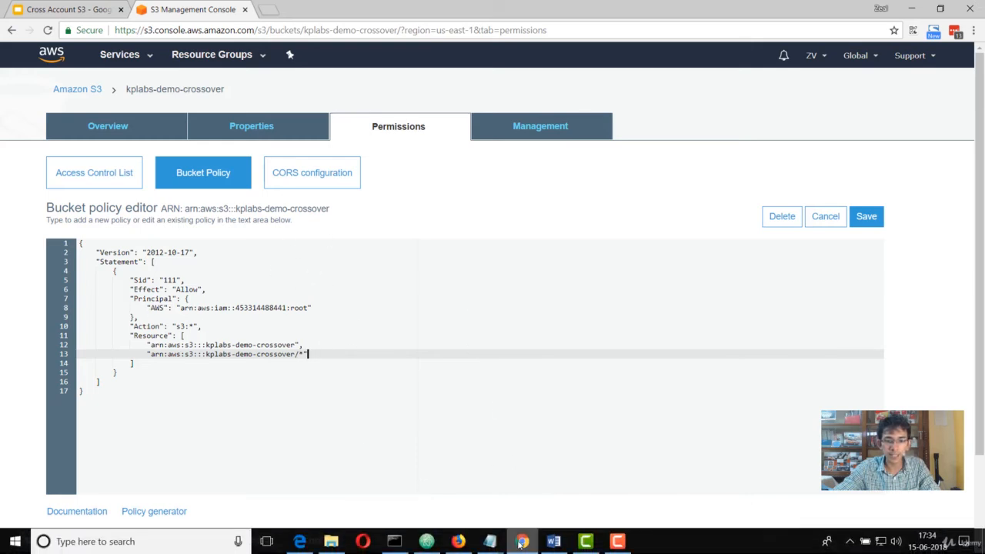
# Return to Command Prompt, clear the screen, and create an empty file named cross.txt with touch.
pyautogui.click(392, 544)
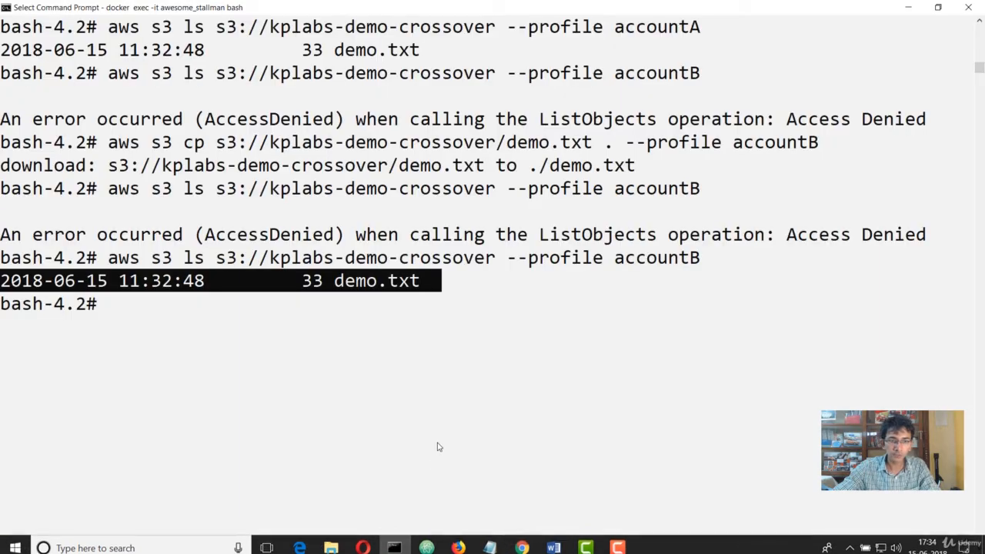
pyautogui.hotkey('ctrl', 'l')
pyautogui.write('touch')
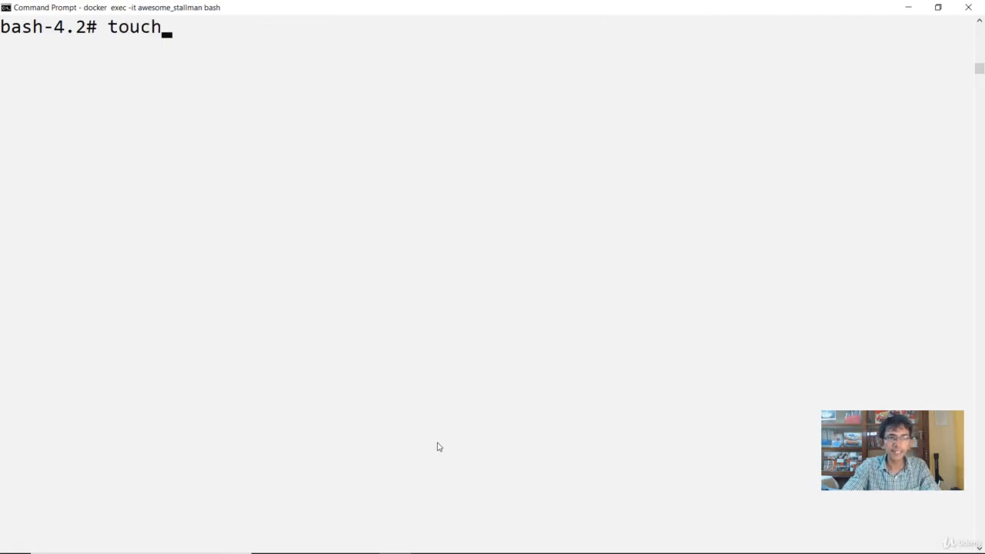
pyautogui.write(' cross.txt')
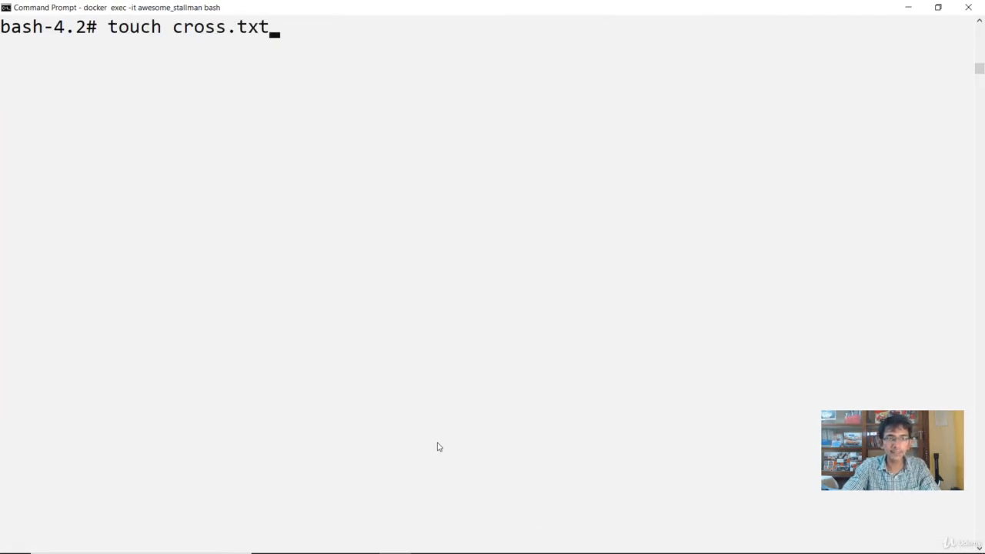
pyautogui.press('Return')
# Open cross.txt in nano, enter "This is a file from Account B", and save it under the same name.
pyautogui.write('nano cross.txt')
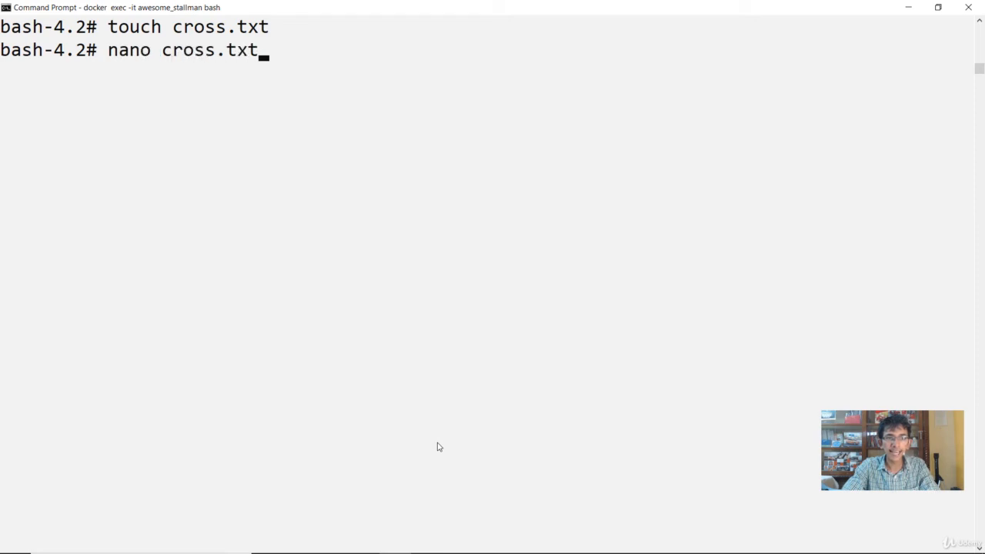
pyautogui.press('Return')
pyautogui.write('Thi')
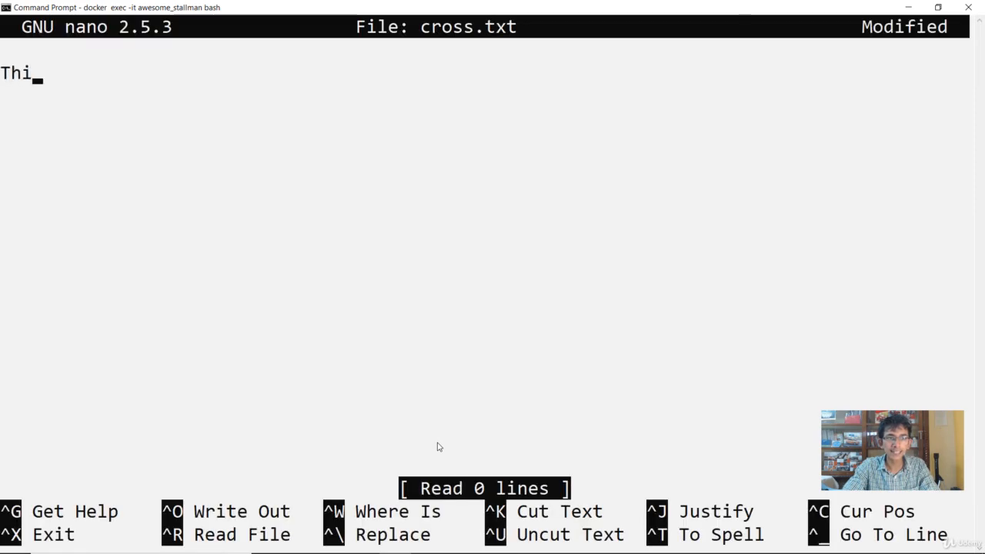
pyautogui.write('s is a fil')
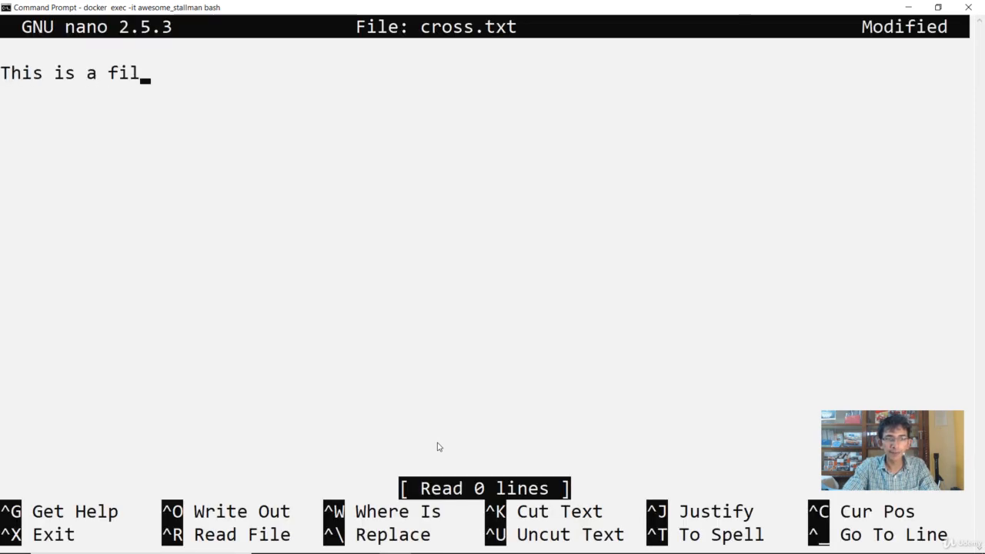
pyautogui.write('e from Account B')
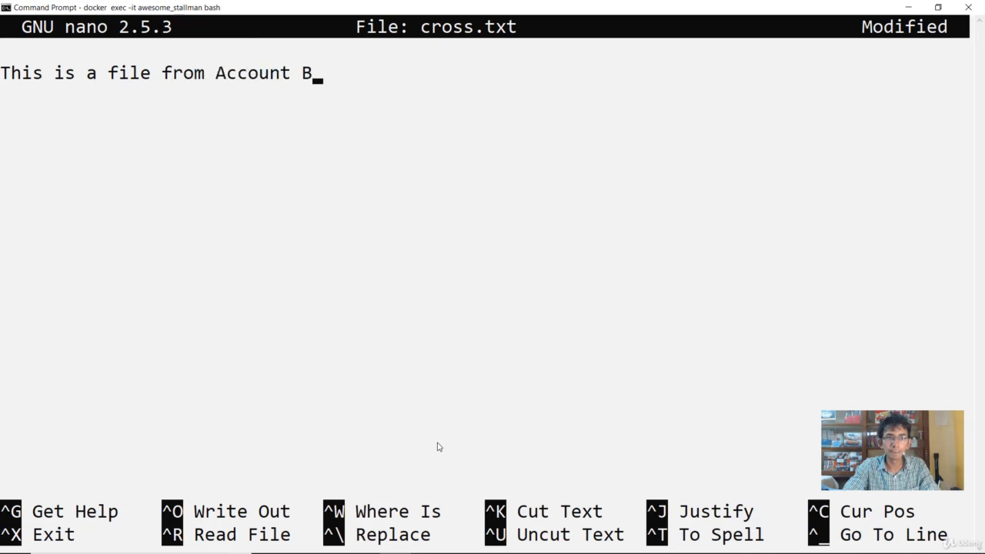
pyautogui.hotkey('ctrl', 'x')
pyautogui.press('y')
pyautogui.press('Return')
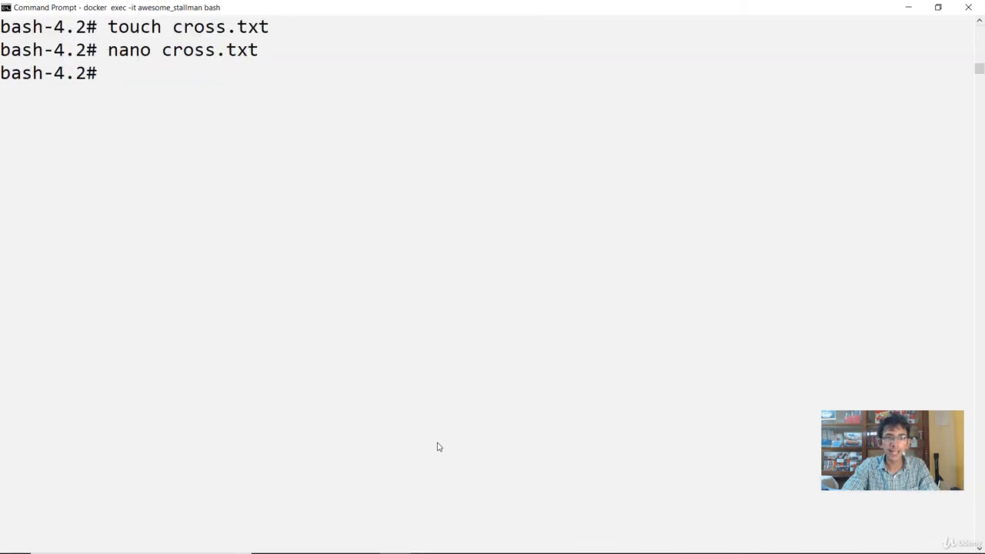
# Upload cross.txt to s3://kplabs-demo-crossover/ with aws s3 cp using the accountB profile.
pyautogui.write('aws s3')
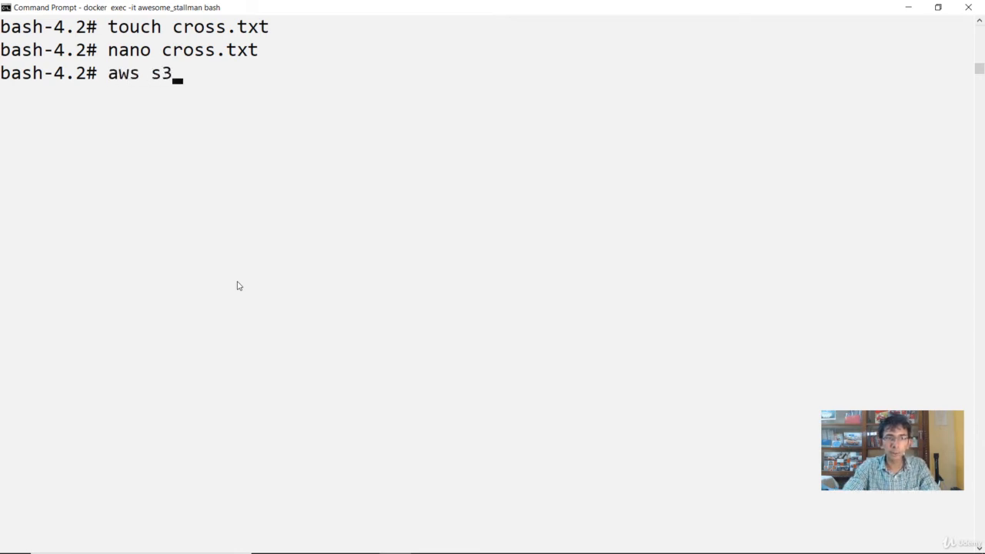
pyautogui.write(' cp ')
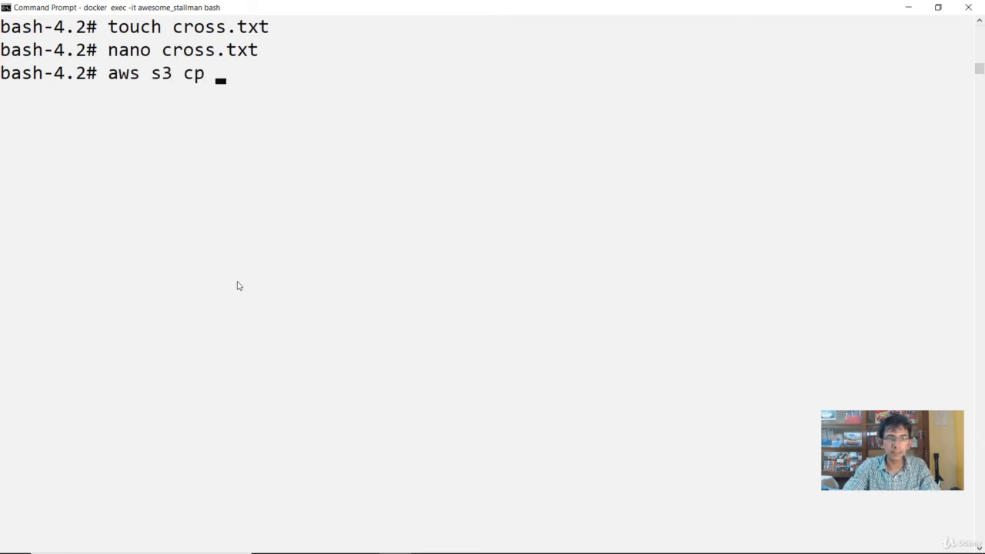
pyautogui.write('cross.txt')
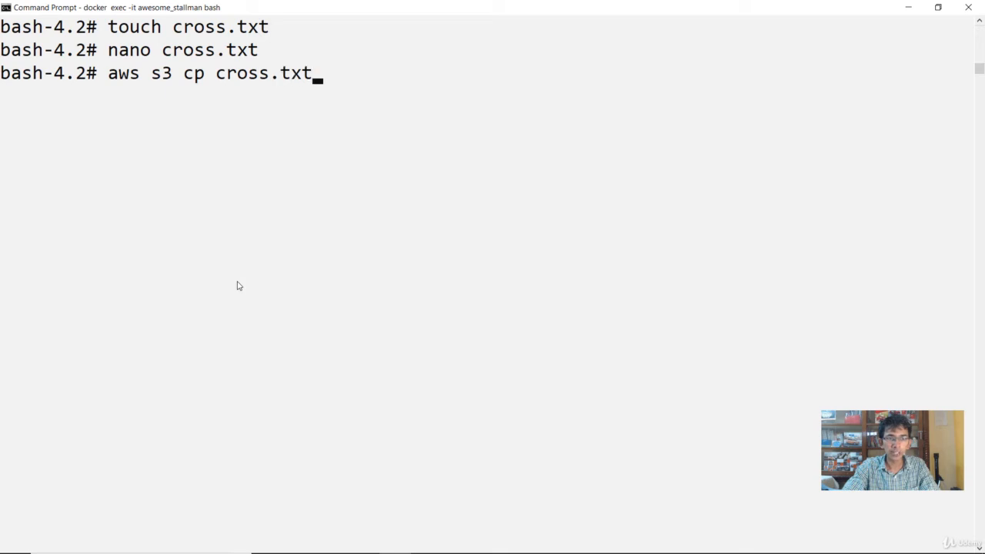
pyautogui.write(' s3://k')
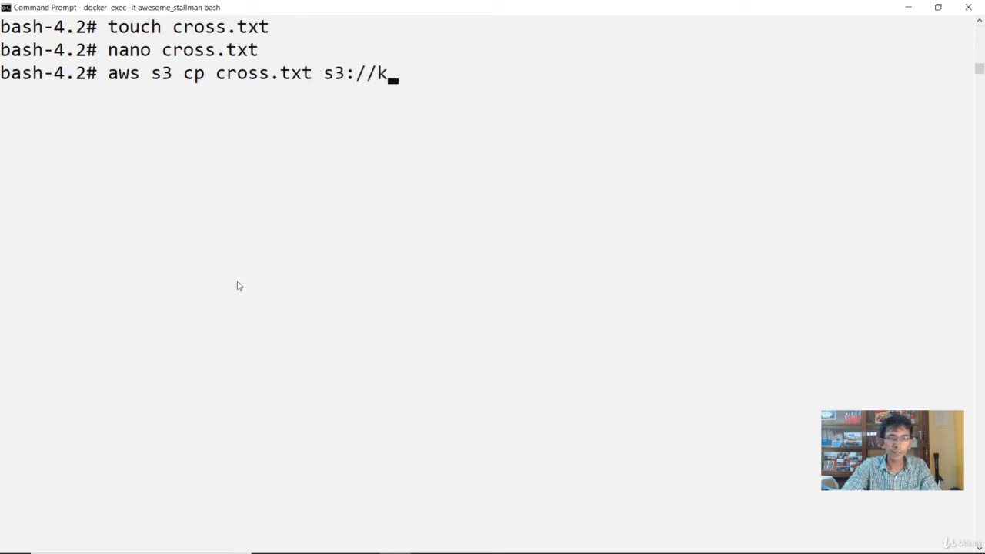
pyautogui.write('plabs-demo')
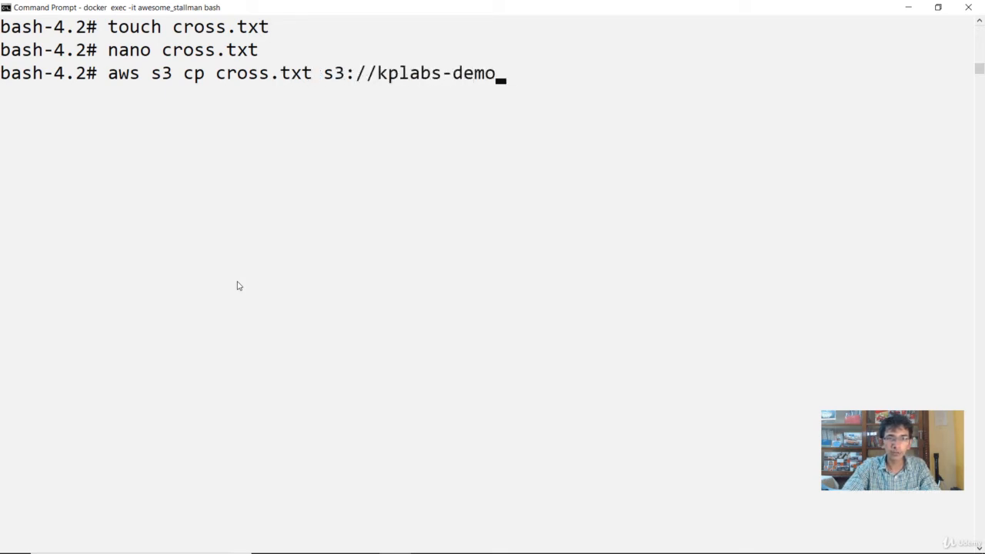
pyautogui.write('-crossover')
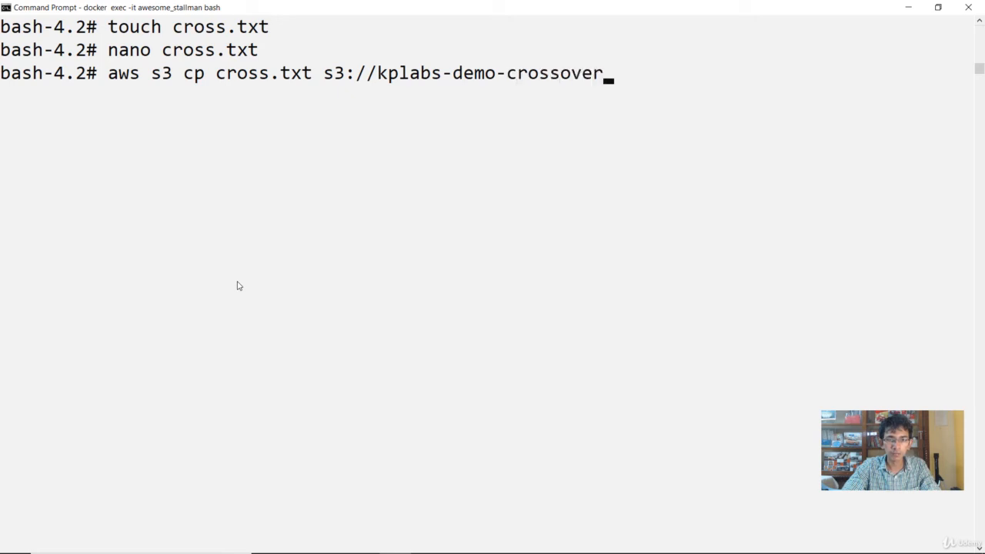
pyautogui.write('/')
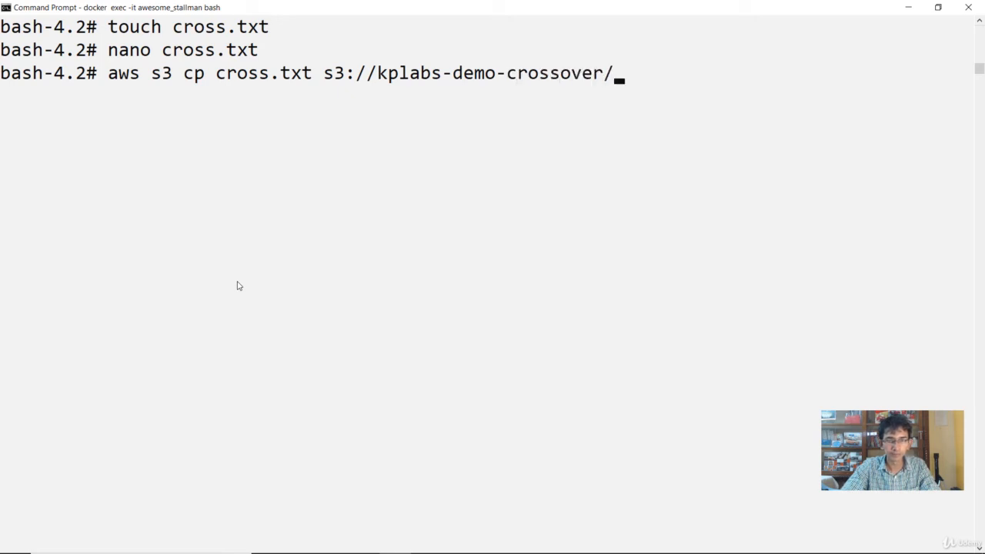
pyautogui.write(' --profile accountB')
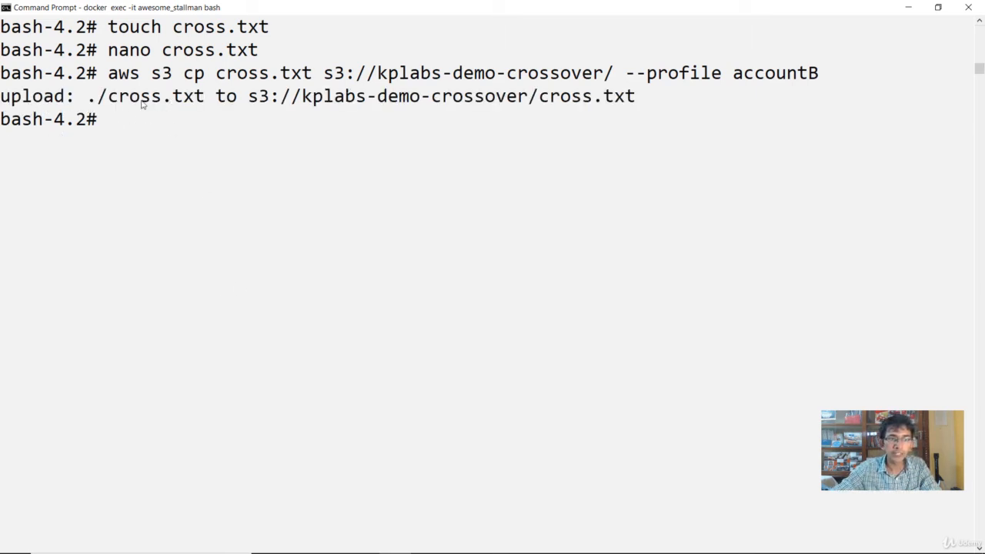
# Highlight the upload output, switch to Chrome, and view the refreshed object list in the kplabs-demo-crossover bucket's overview.
pyautogui.moveTo(645, 99); pyautogui.dragTo(4, 103)
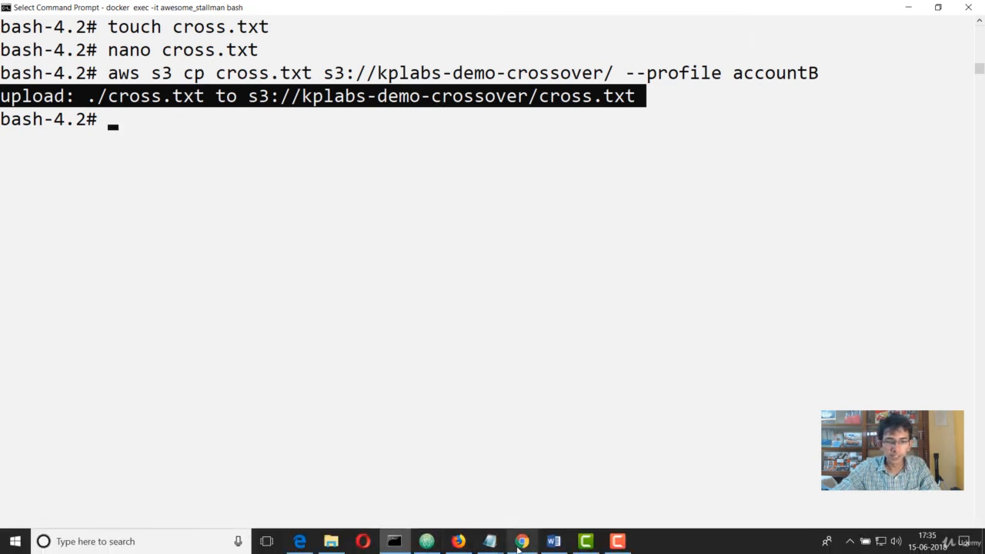
pyautogui.click(522, 541)
pyautogui.click(94, 135)
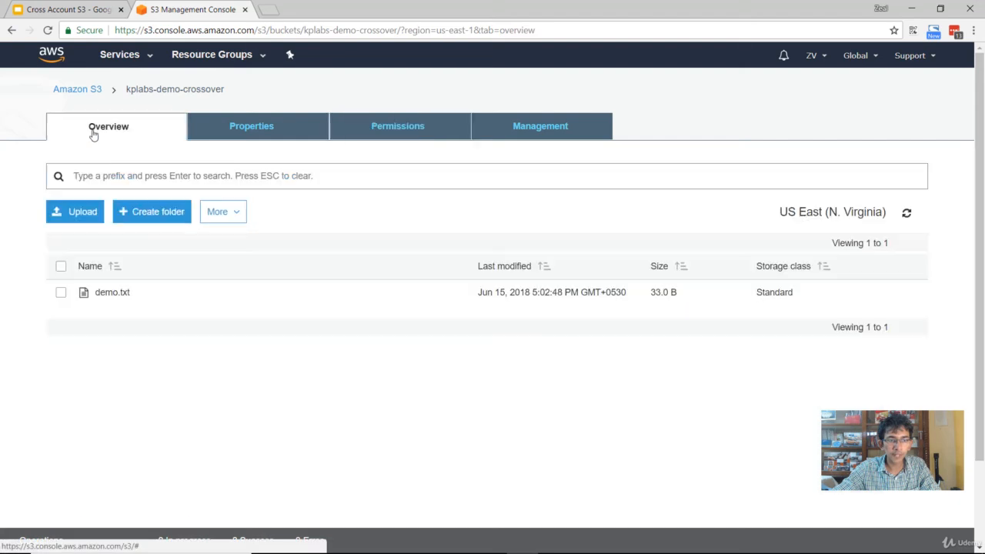
pyautogui.click(907, 213)
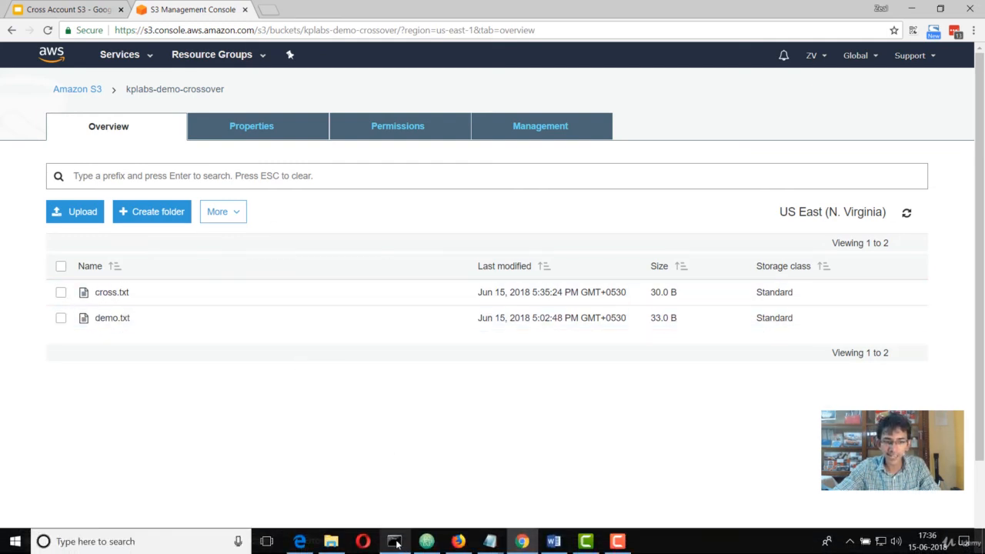
# In a cleared Command Prompt, try to copy s3://kplabs-demo-crossover/demo.txt using the accountA profile without a destination.
pyautogui.click(394, 542)
pyautogui.hotkey('ctrl', 'l')
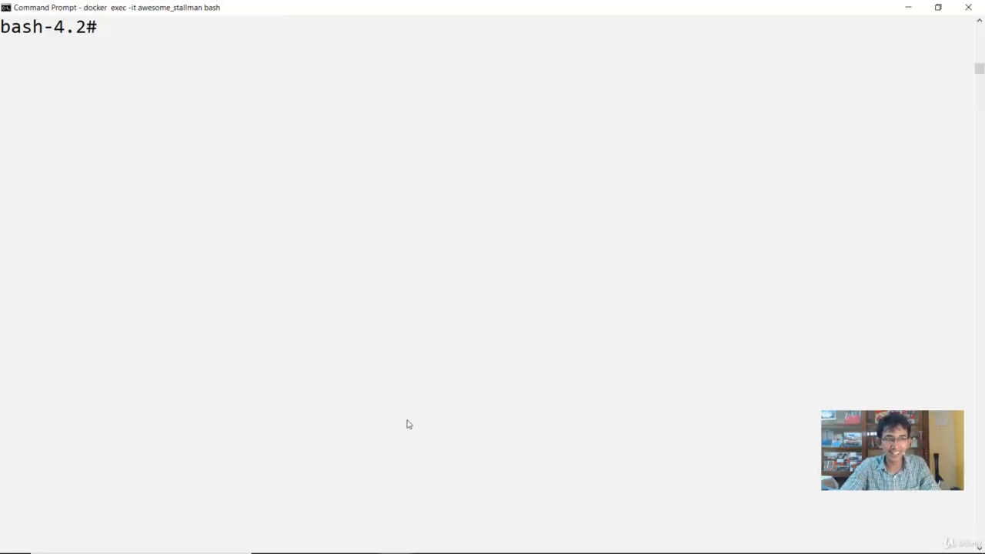
pyautogui.write('aws s3 ')
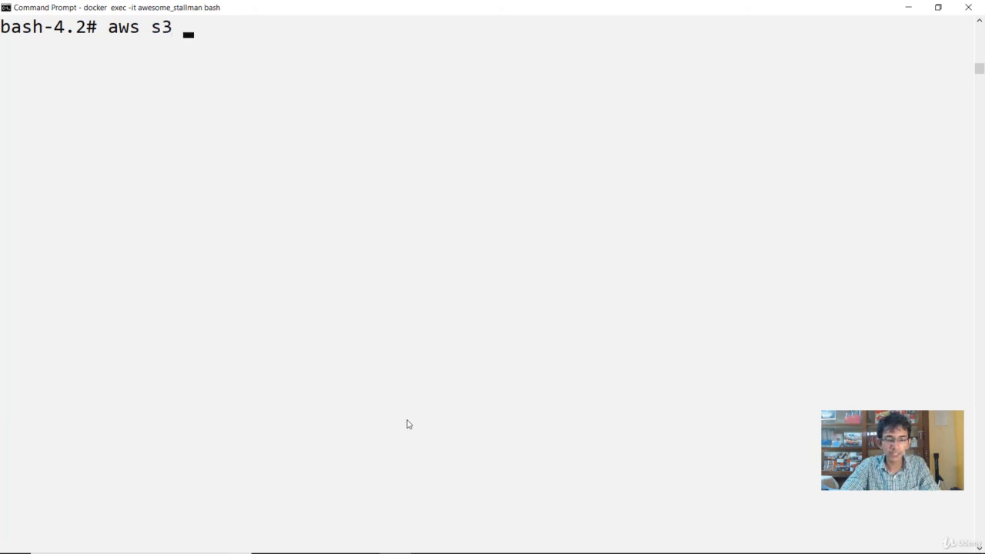
pyautogui.write('cp s')
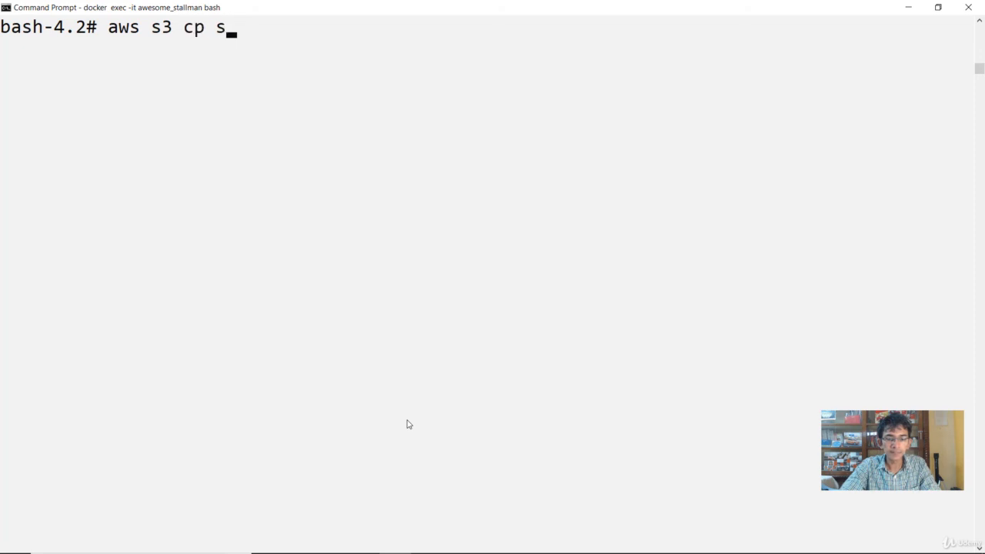
pyautogui.write('3://kplabs-demo-cros')
pyautogui.press('BackSpace')
pyautogui.write('ossover/demo.txt --profile accountA')
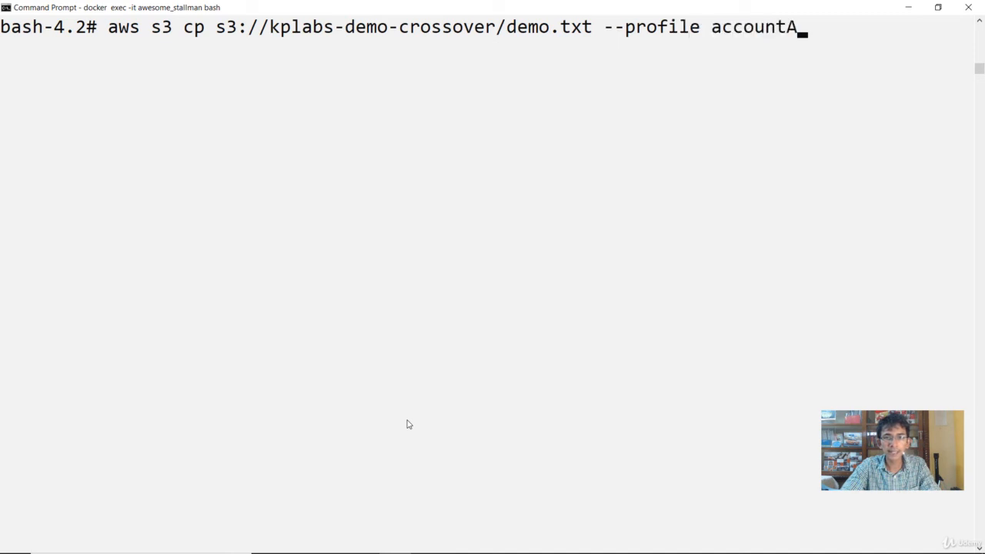
pyautogui.press('Return')
# Add the current directory "." as the destination before --profile in the demo.txt copy command and rerun it.
pyautogui.press('Up')
pyautogui.press('Left')
pyautogui.press('Left')
pyautogui.press('Left')
pyautogui.press('Left')
pyautogui.press('Left')
pyautogui.press('Left')
pyautogui.press('Left')
pyautogui.press('Left')
pyautogui.press('Left')
pyautogui.press('Left')
pyautogui.press('Left')
pyautogui.press('Left')
pyautogui.press('Left')
pyautogui.press('Left')
pyautogui.press('Left')
pyautogui.press('Left')
pyautogui.press('Left')
pyautogui.press('Left')
pyautogui.press('Left')
pyautogui.write('.')
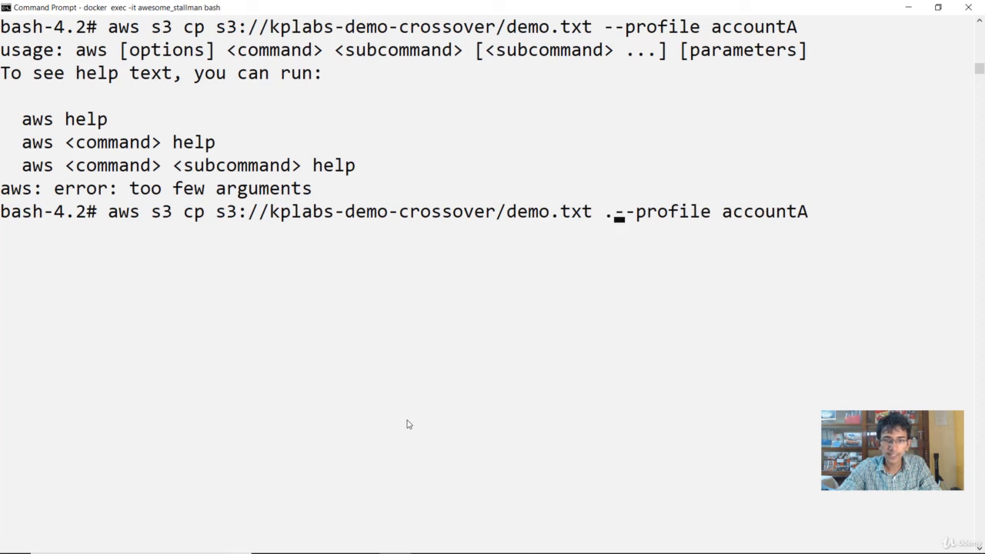
pyautogui.press('Return')
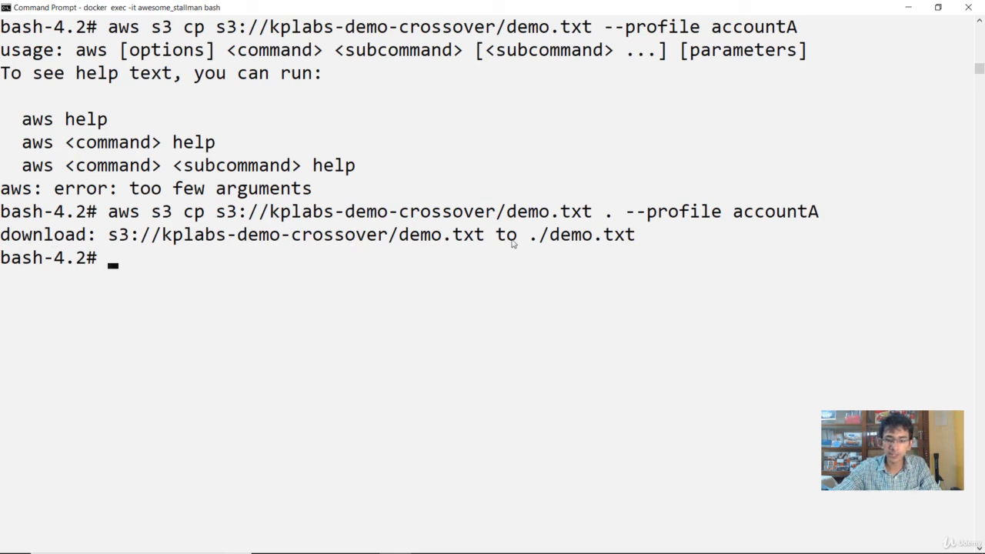
# Reuse the copy command with the source object changed to cross.txt and try the download with the accountA profile.
pyautogui.press('Up')
pyautogui.press('Left')
pyautogui.press('Left')
pyautogui.press('Left')
pyautogui.press('Left')
pyautogui.press('Left')
pyautogui.press('Left')
pyautogui.press('Left')
pyautogui.press('Left')
pyautogui.press('Left')
pyautogui.press('Left')
pyautogui.press('Left')
pyautogui.press('Left')
pyautogui.press('Left')
pyautogui.press('Left')
pyautogui.press('Left')
pyautogui.press('Left')
pyautogui.press('Left')
pyautogui.press('Left')
pyautogui.press('Left')
pyautogui.press('Left')
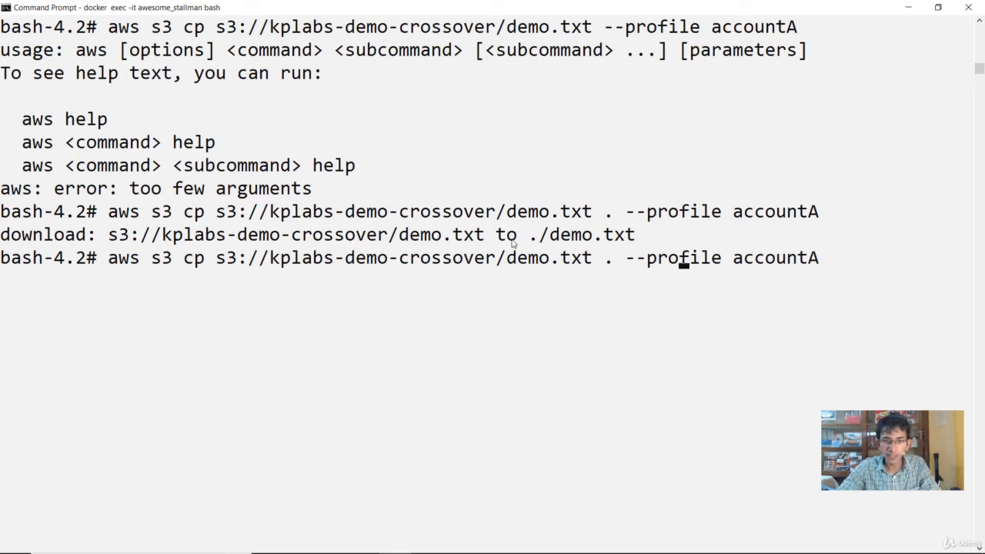
pyautogui.press('BackSpace')
pyautogui.press('BackSpace')
pyautogui.press('BackSpace')
pyautogui.press('BackSpace')
pyautogui.write('cross')
pyautogui.press('Return')
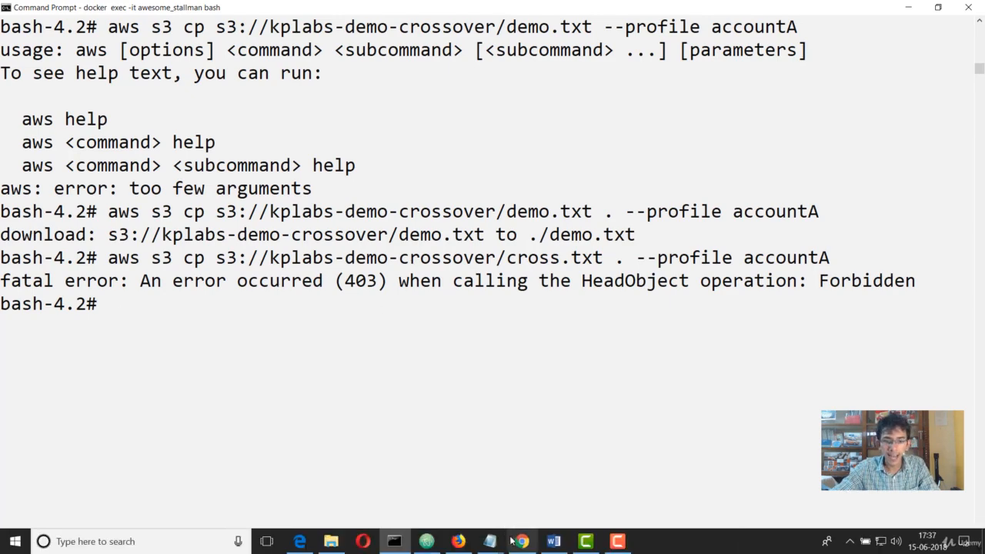
# Switch to Chrome and select cross.txt in the kplabs-demo-crossover bucket's object list.
pyautogui.click(522, 545)
pyautogui.click(196, 293)
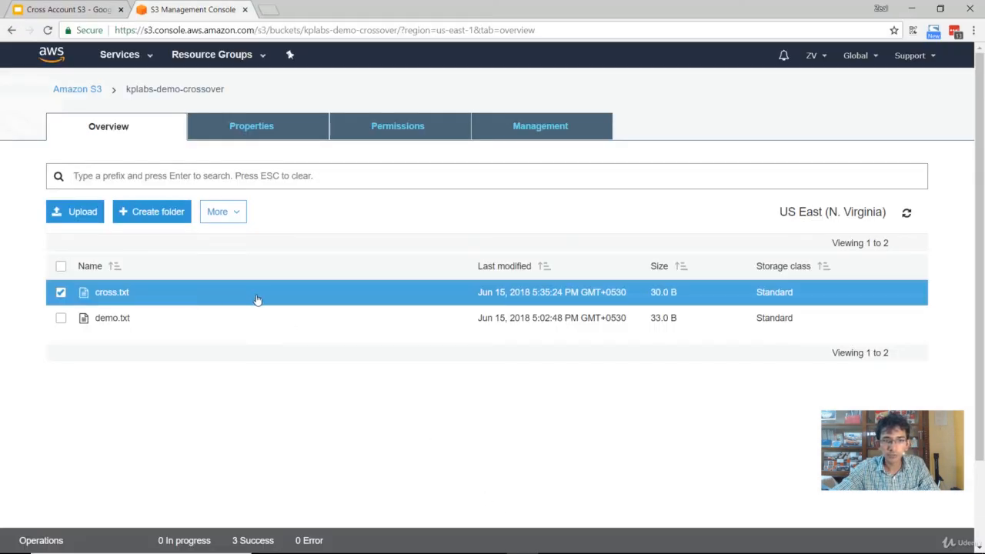